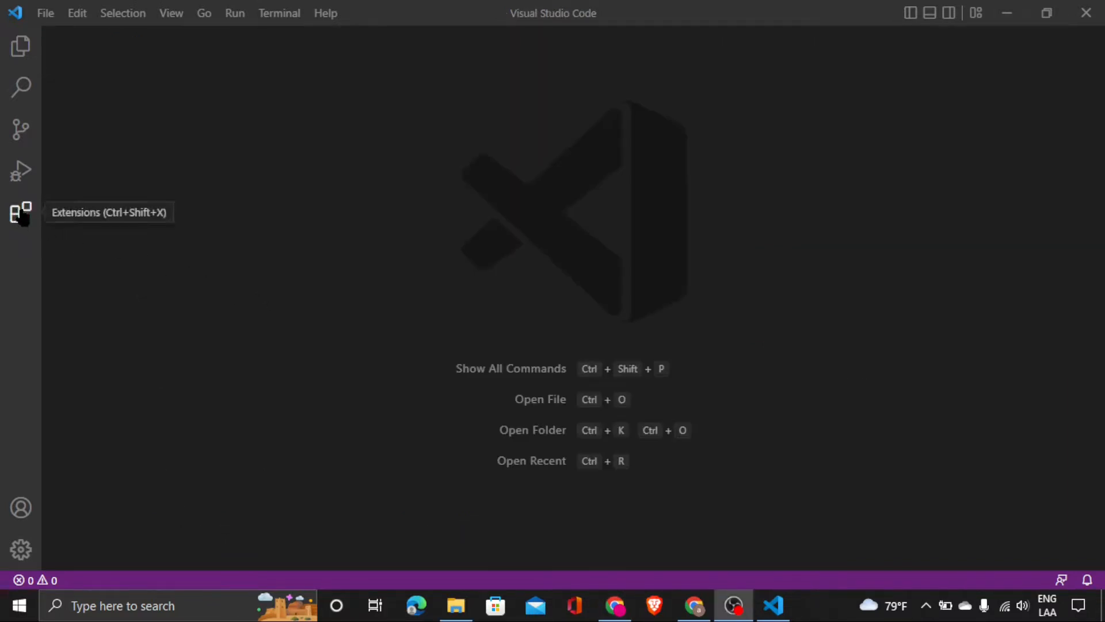
# Find the Prettier - Code formatter extension by searching the marketplace for "prettier", and install it
pyautogui.click(22, 216)
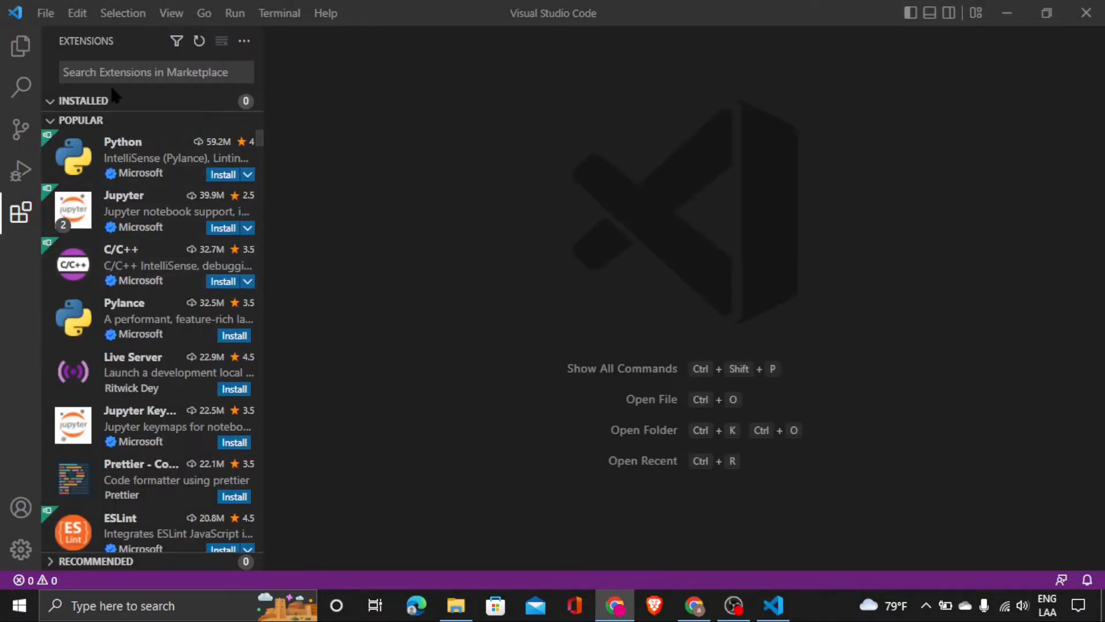
pyautogui.click(131, 73)
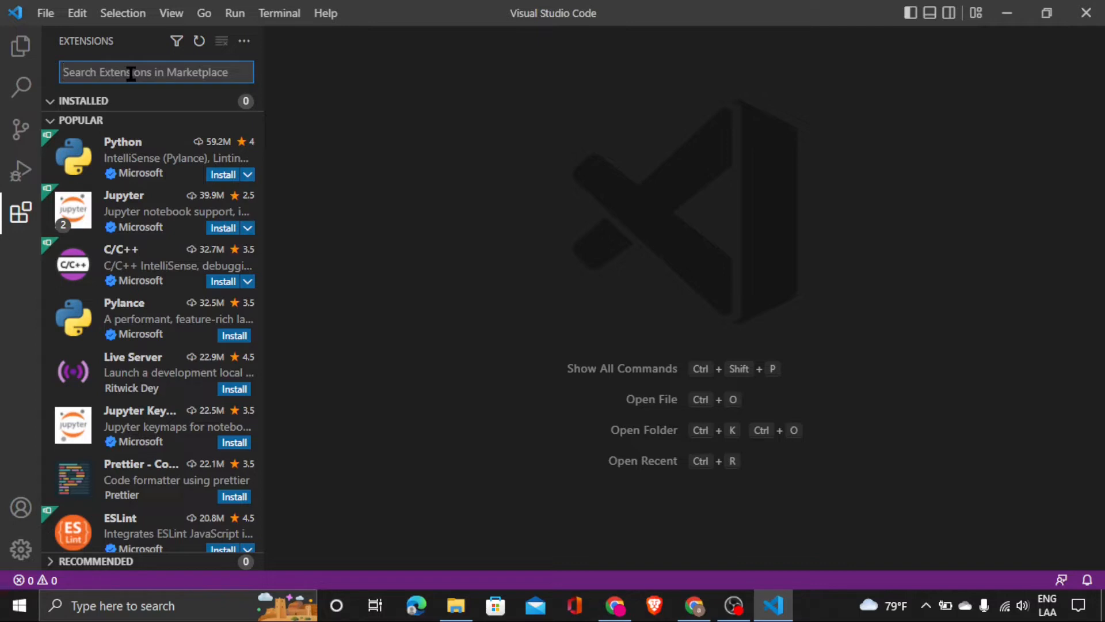
pyautogui.write('prettier')
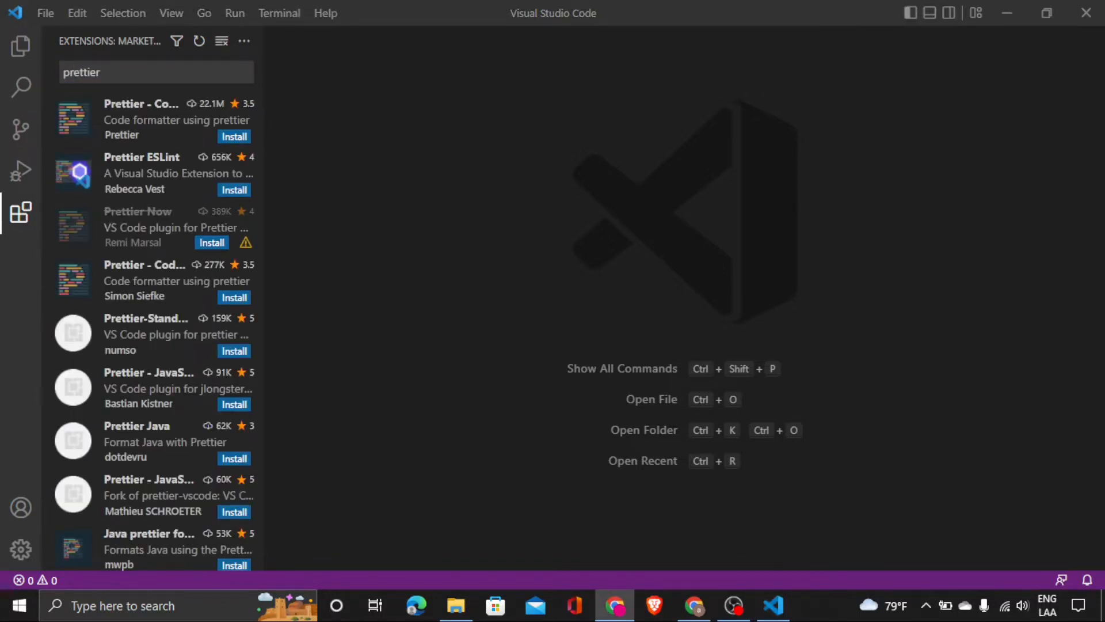
pyautogui.click(197, 123)
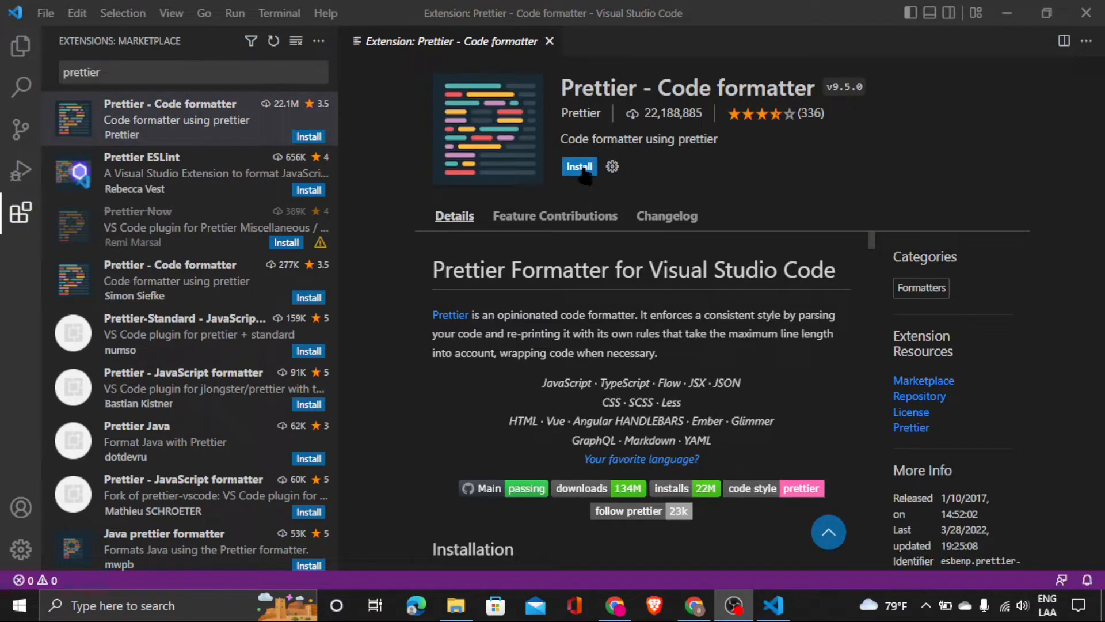
pyautogui.click(580, 168)
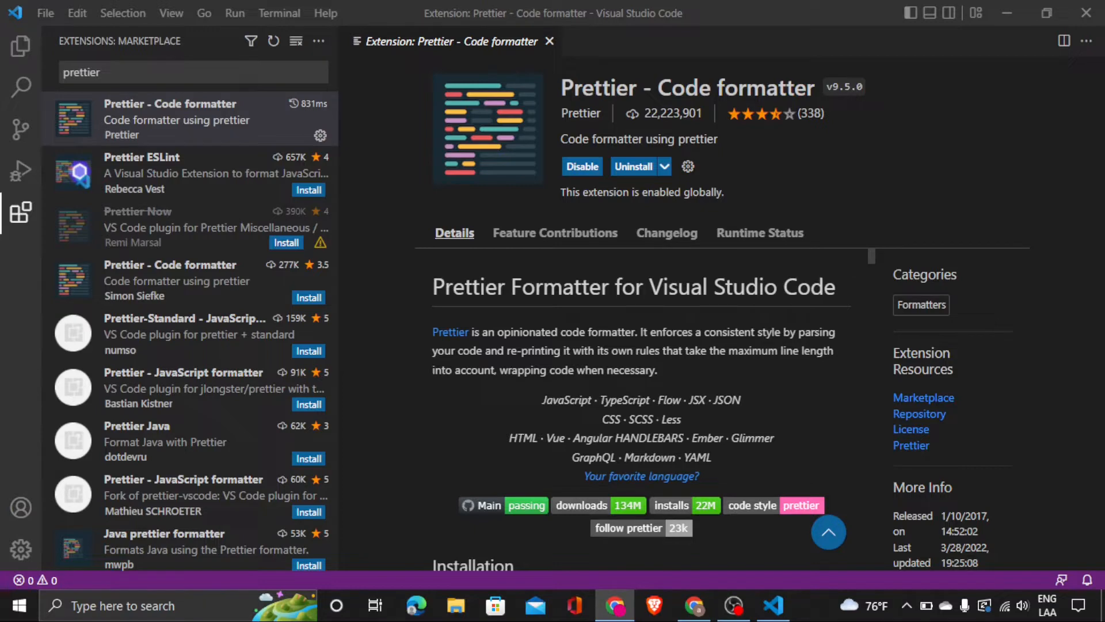
# Find the "default formatter" setting in the user settings and set Editor: Default Formatter to Prettier - Code formatter
pyautogui.hotkey('alt', 'Tab')
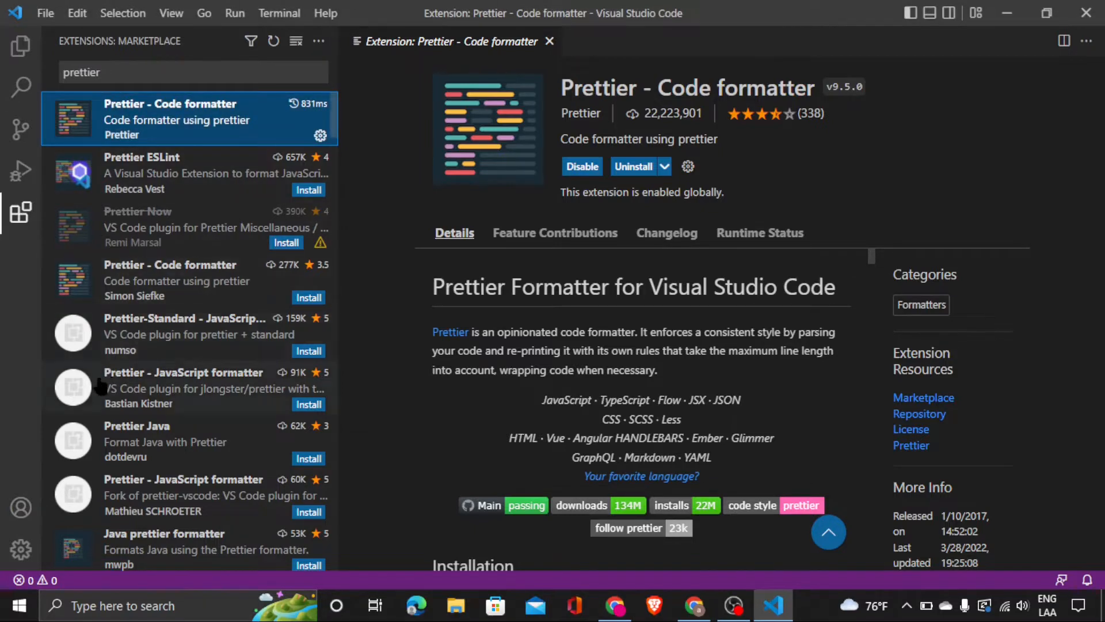
pyautogui.click(23, 551)
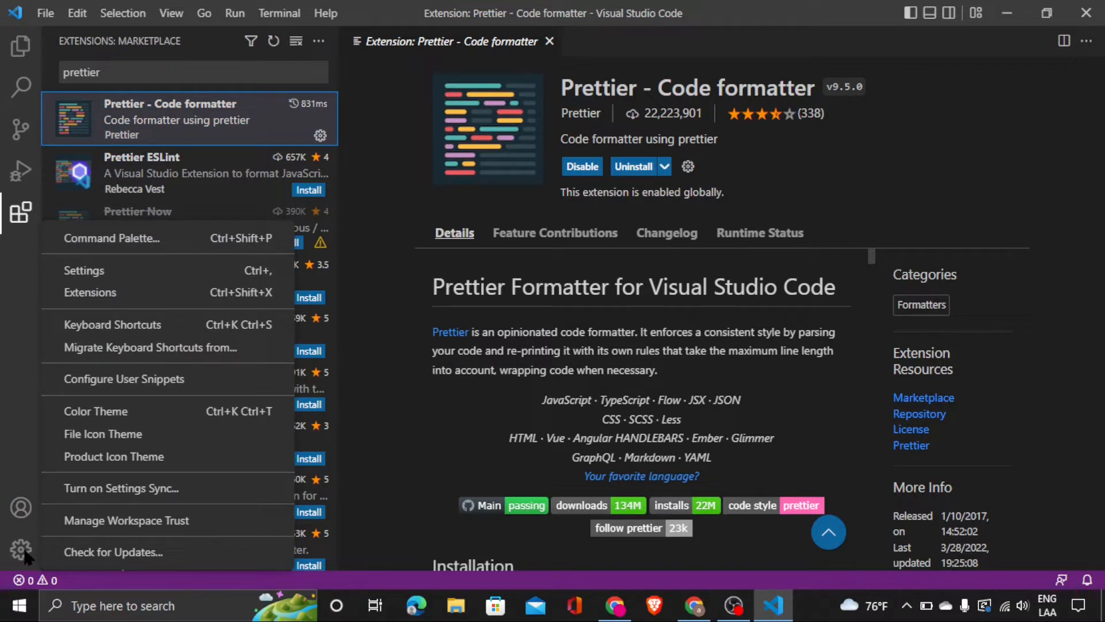
pyautogui.click(113, 275)
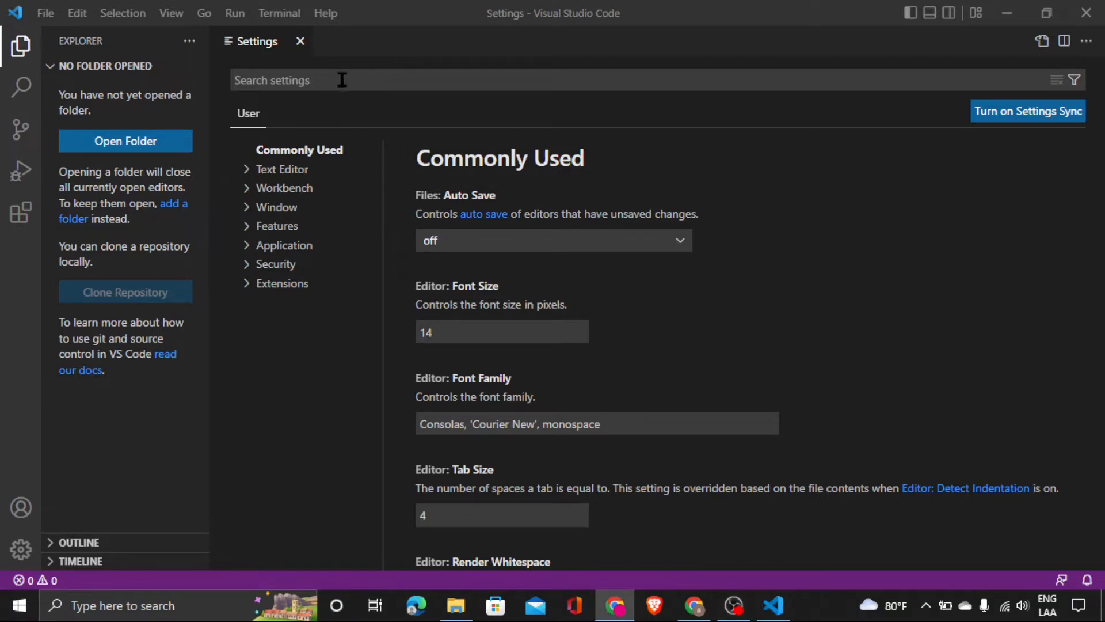
pyautogui.click(362, 81)
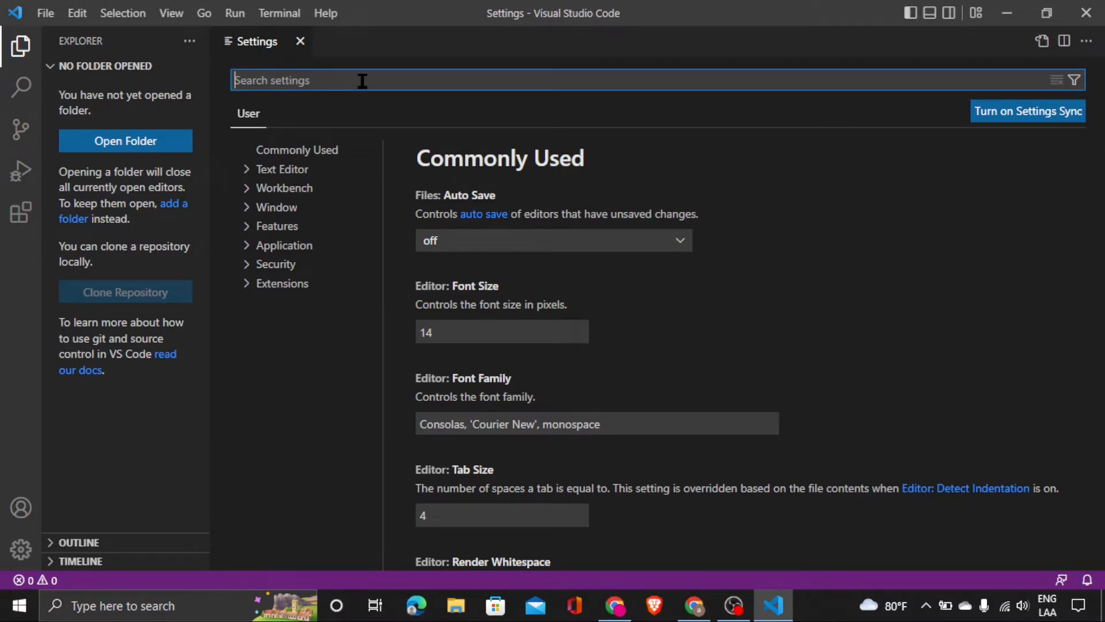
pyautogui.write('default ')
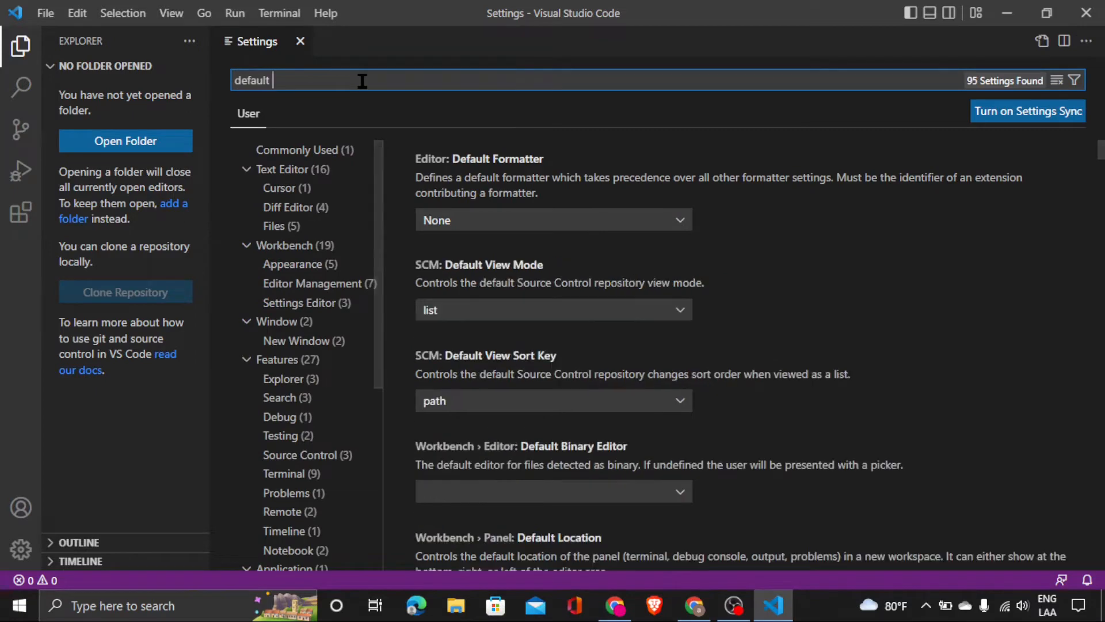
pyautogui.write('formatter')
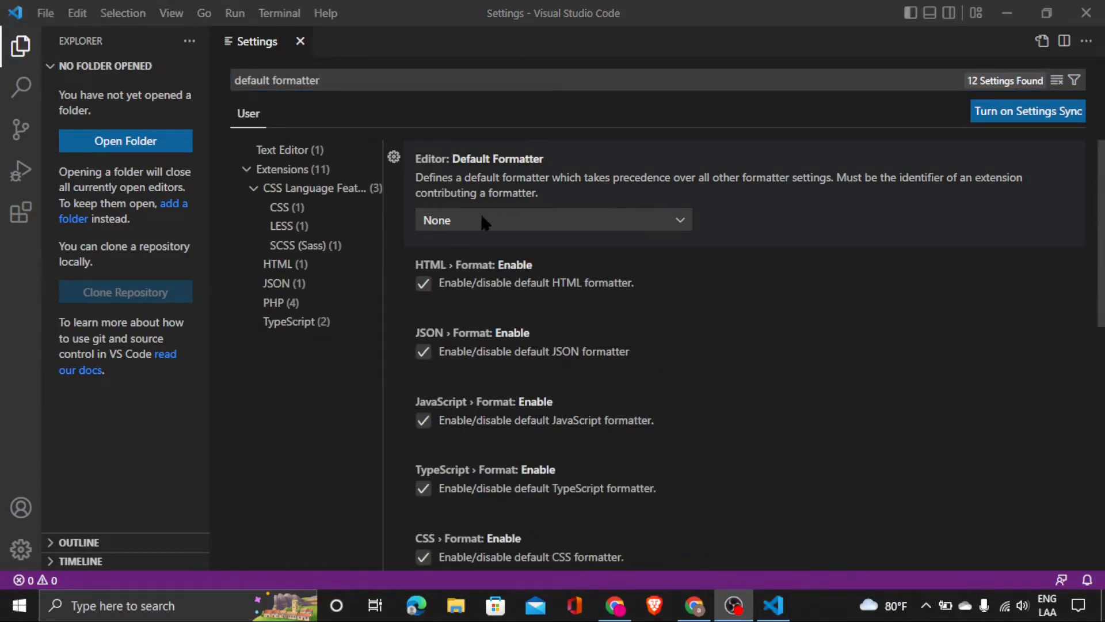
pyautogui.click(680, 221)
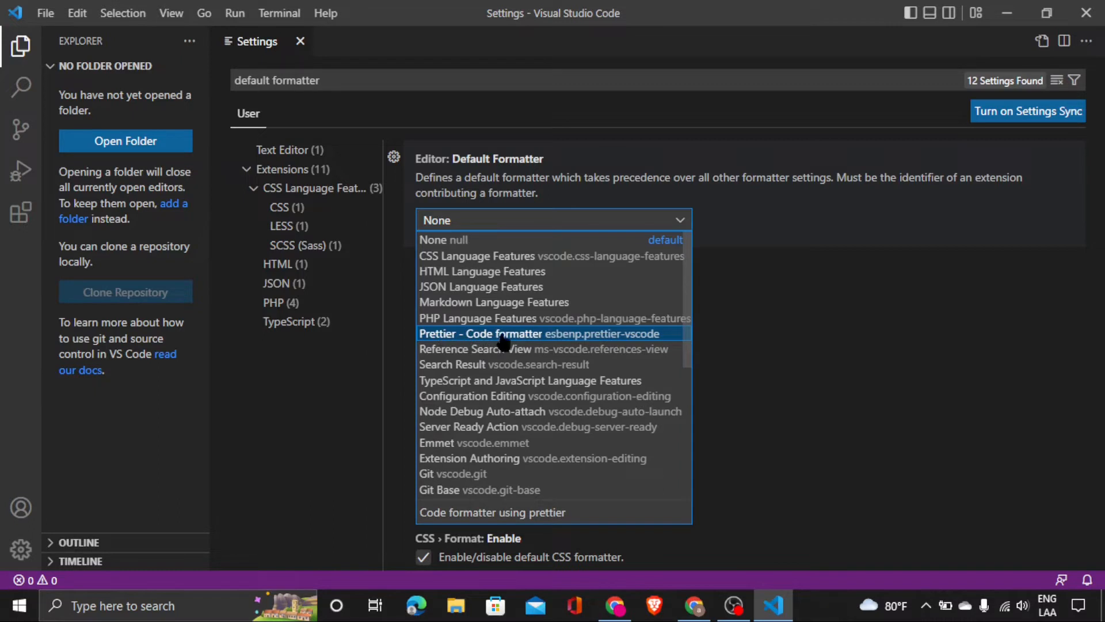
pyautogui.click(584, 340)
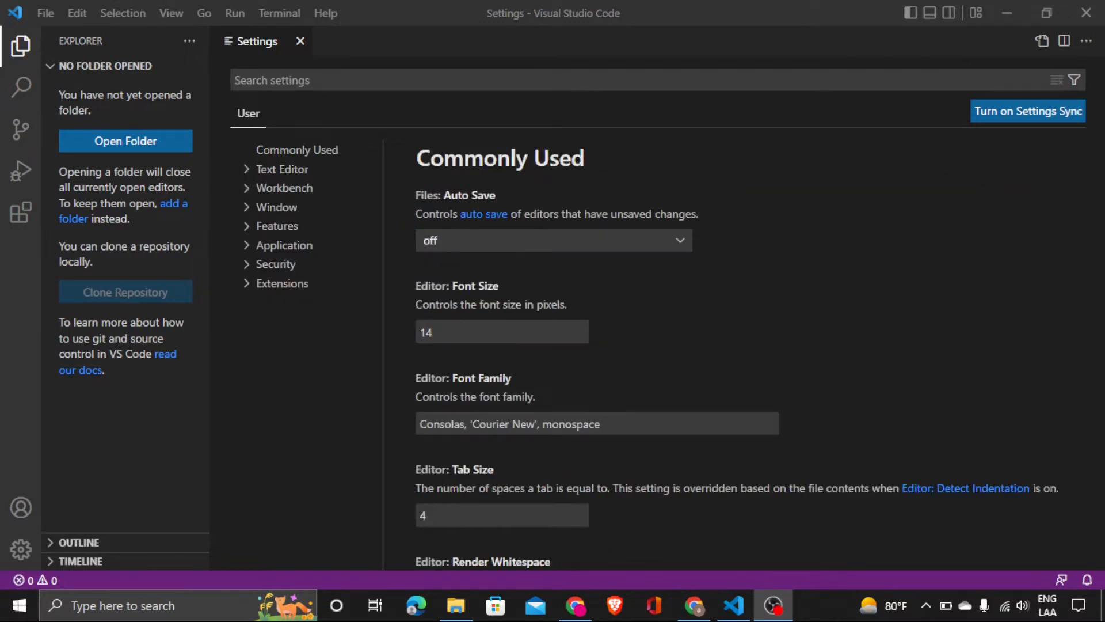
# Search the user settings for "format on save" and enable Editor: Format On Save
pyautogui.click(402, 74)
pyautogui.write('format')
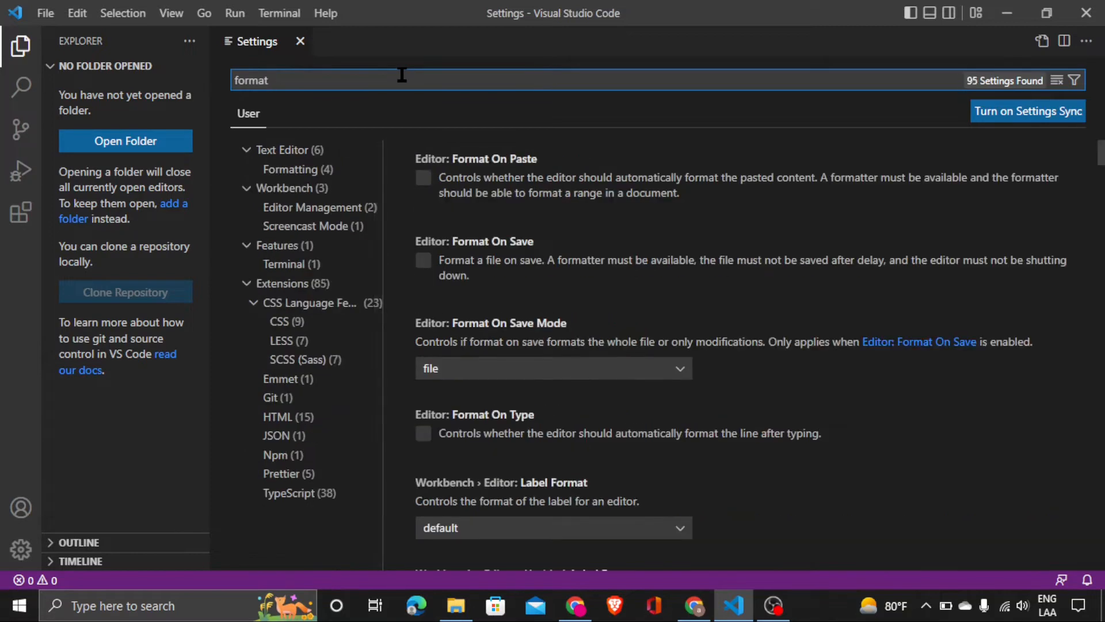
pyautogui.write(' on save')
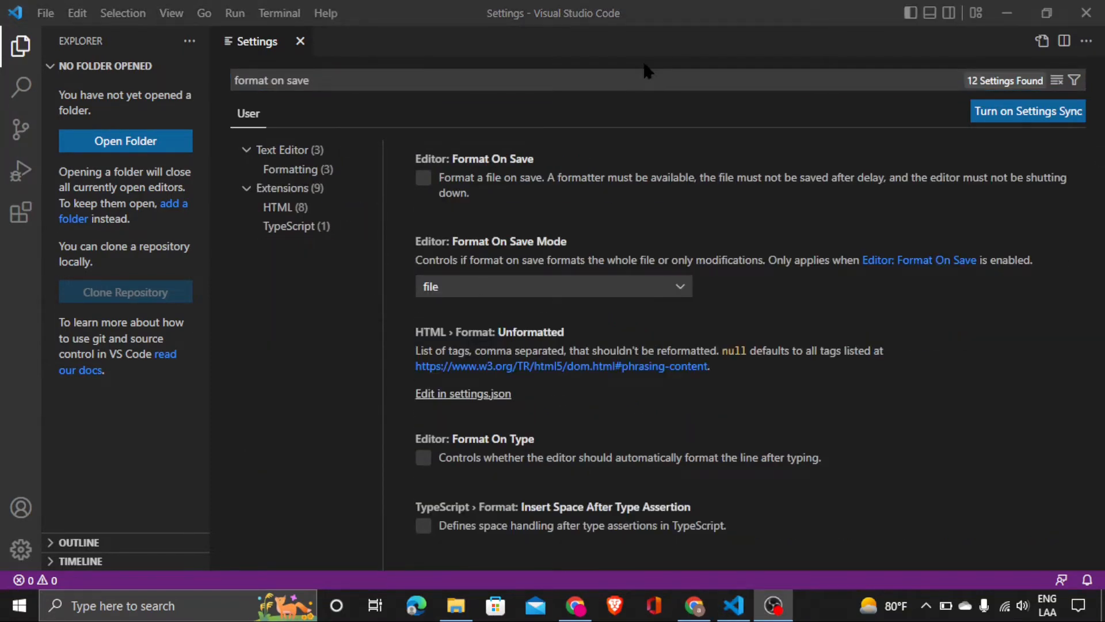
pyautogui.click(424, 181)
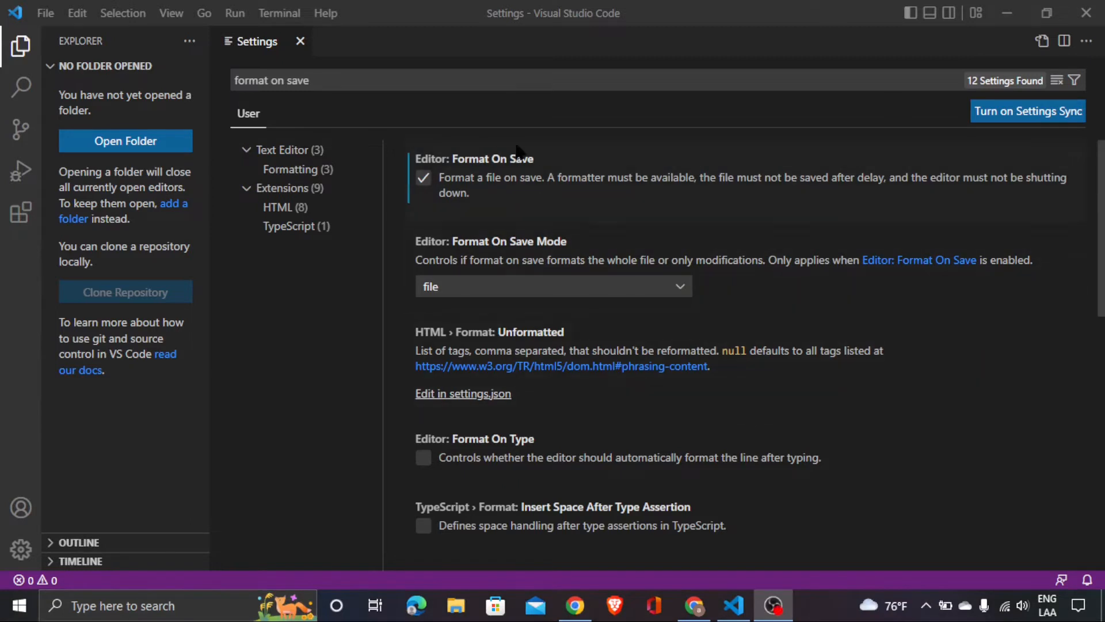
# Replace the settings search with "auto save" and set Files: Auto Save to onFocusChange
pyautogui.click(414, 80)
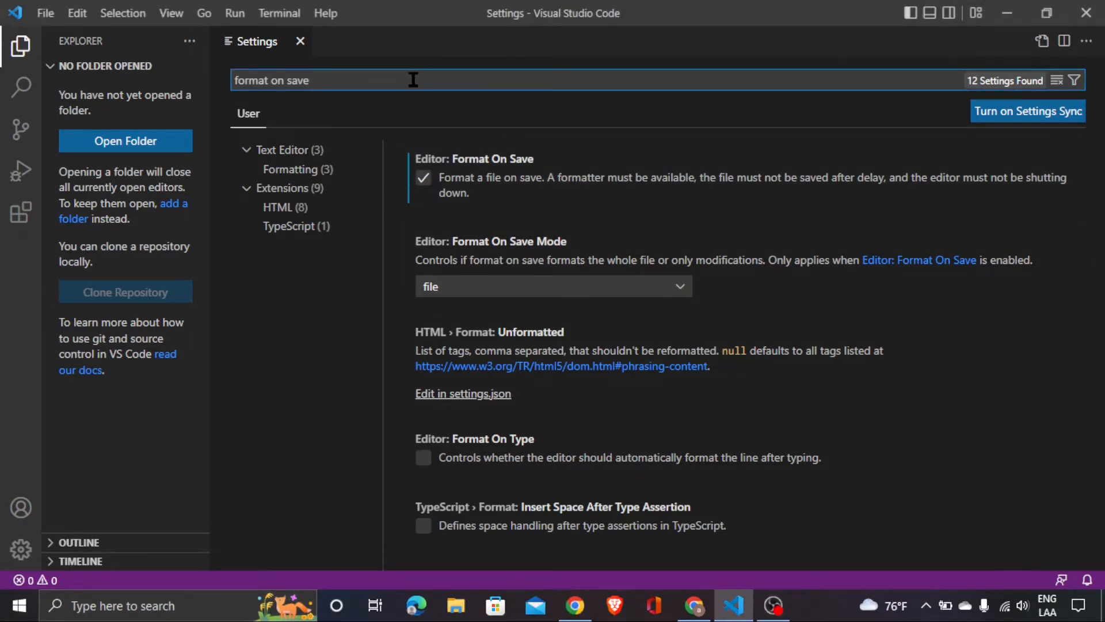
pyautogui.press('BackSpace')
pyautogui.press('BackSpace')
pyautogui.press('BackSpace')
pyautogui.press('BackSpace')
pyautogui.press('BackSpace')
pyautogui.press('BackSpace')
pyautogui.press('BackSpace')
pyautogui.press('BackSpace')
pyautogui.press('BackSpace')
pyautogui.press('BackSpace')
pyautogui.press('BackSpace')
pyautogui.press('BackSpace')
pyautogui.press('BackSpace')
pyautogui.press('BackSpace')
pyautogui.hotkey('alt', 'Tab')
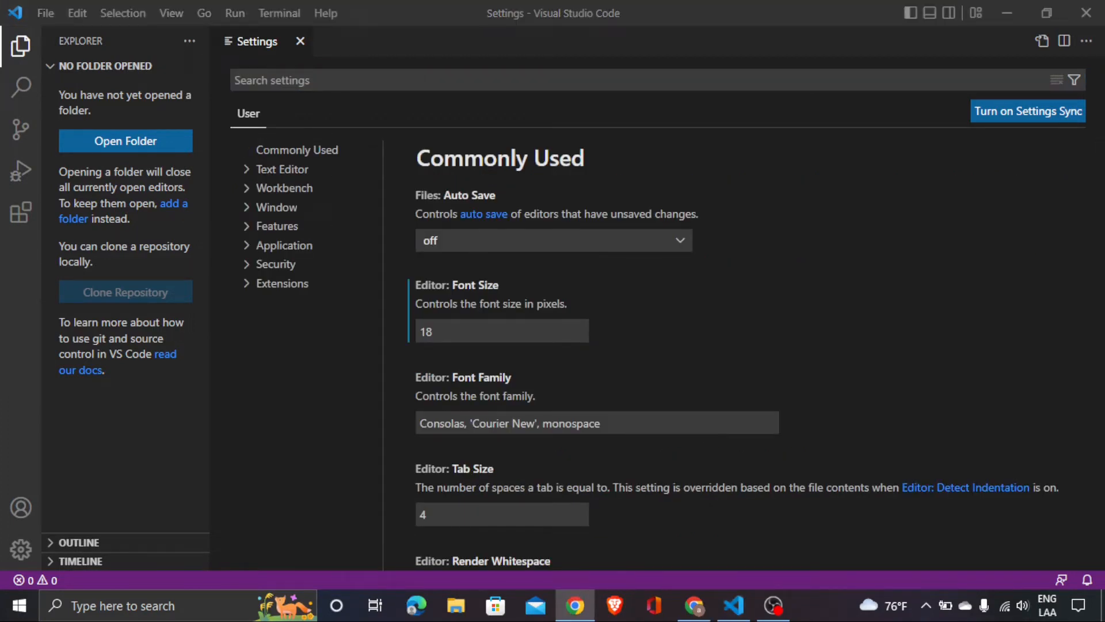
pyautogui.click(343, 78)
pyautogui.write('auto save')
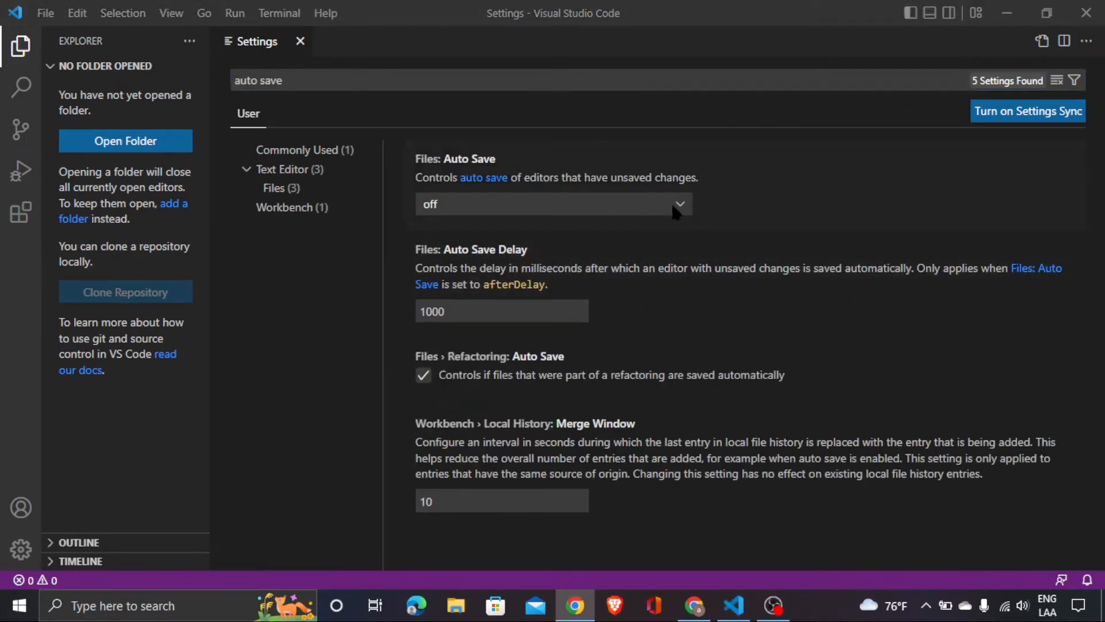
pyautogui.click(680, 204)
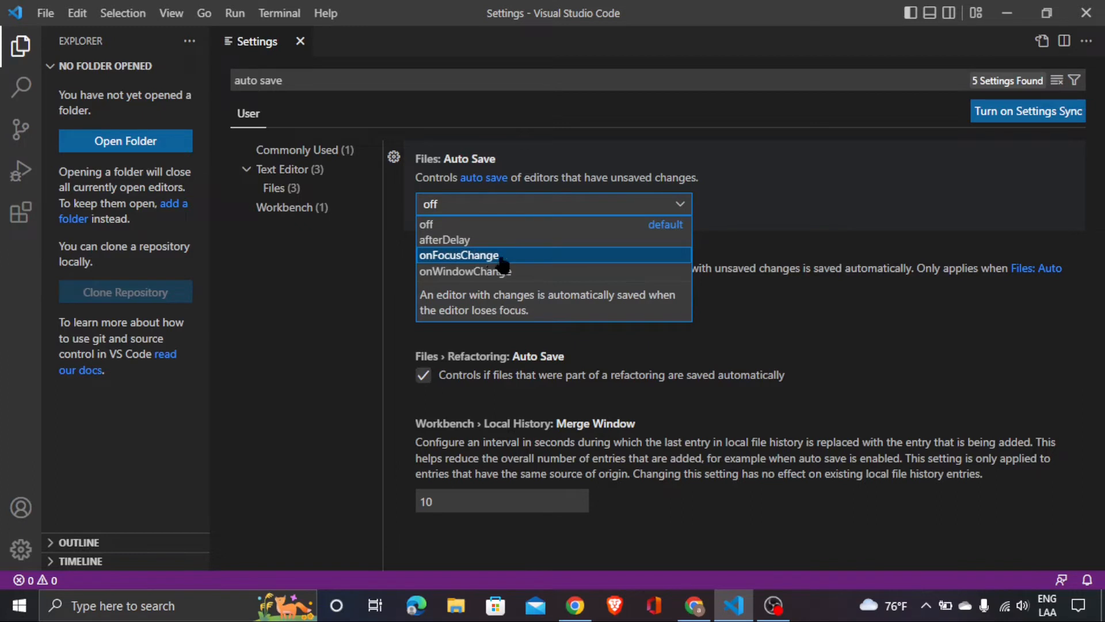
pyautogui.click(465, 256)
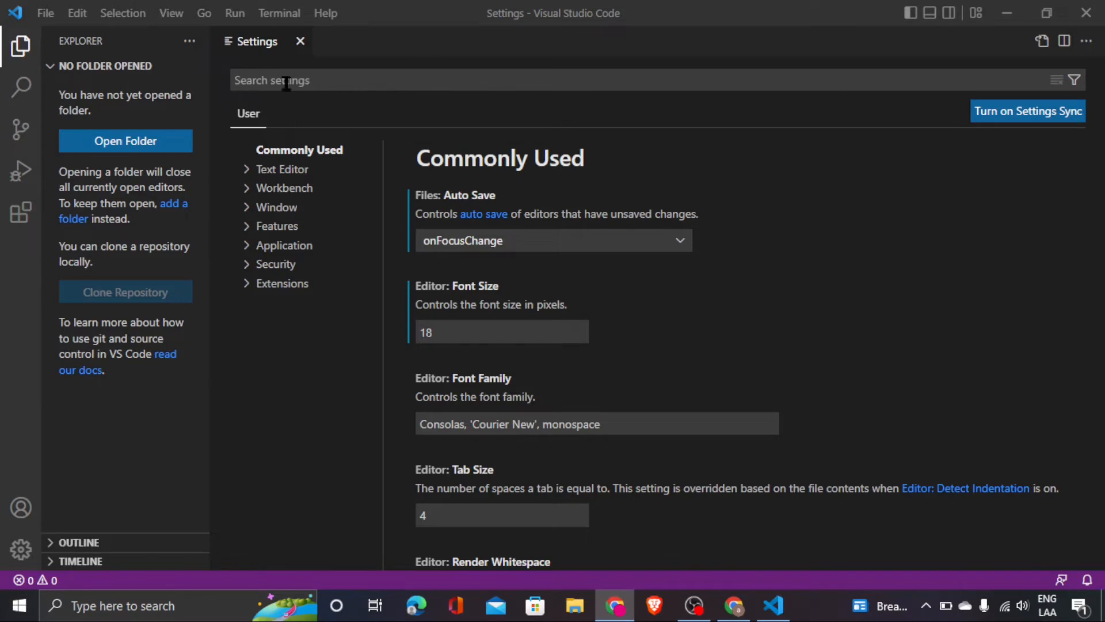
# Search the user settings for "tab size" and set Editor: Tab Size to 2
pyautogui.click(340, 83)
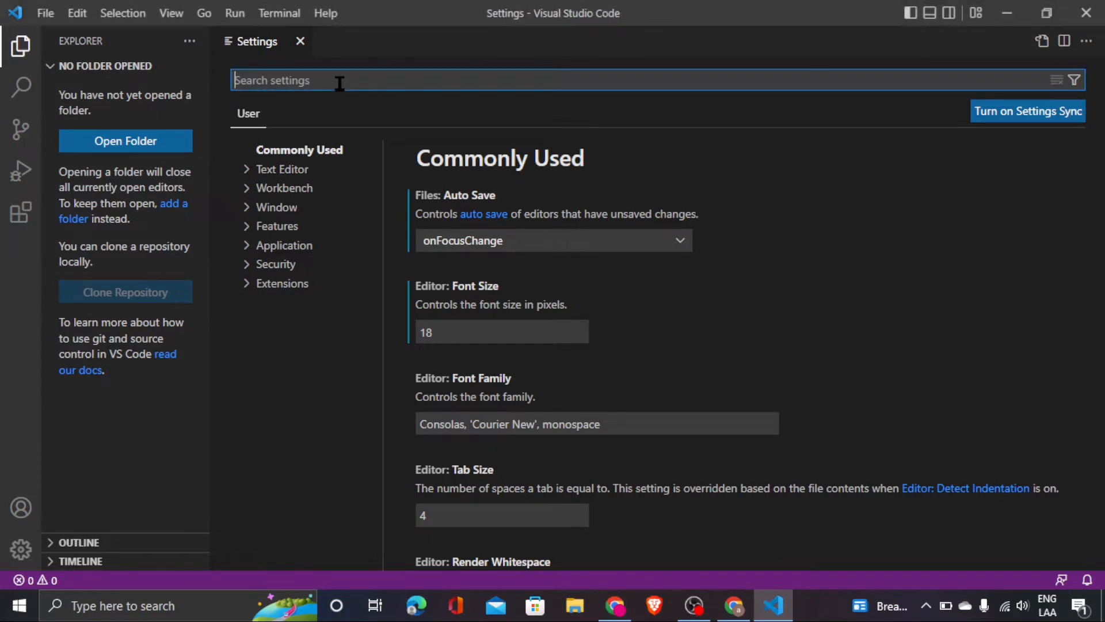
pyautogui.write('tab size')
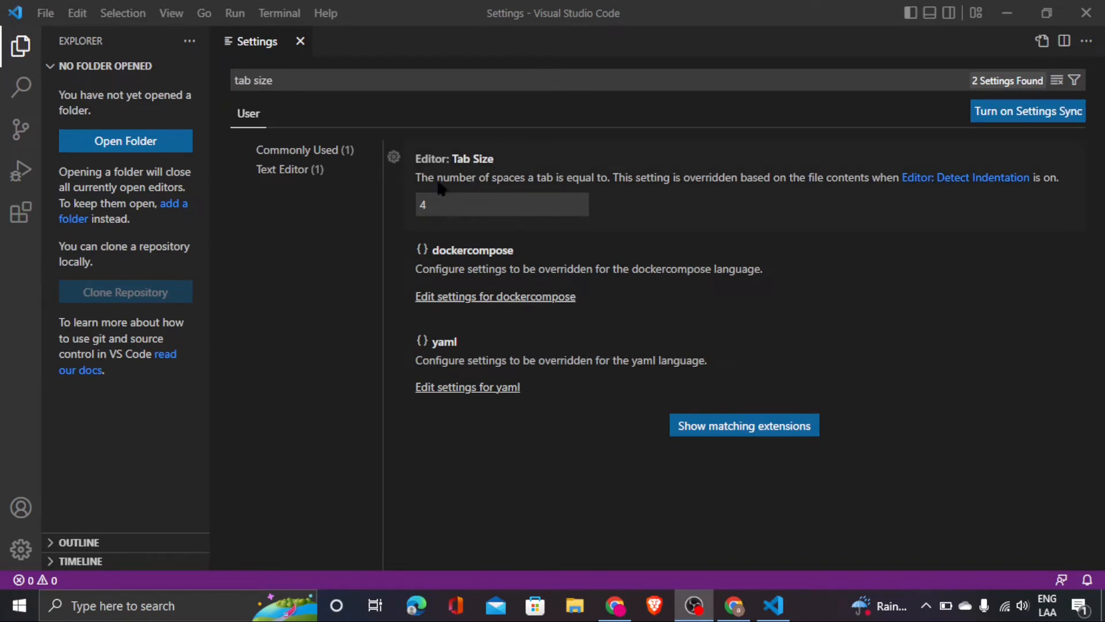
pyautogui.click(451, 203)
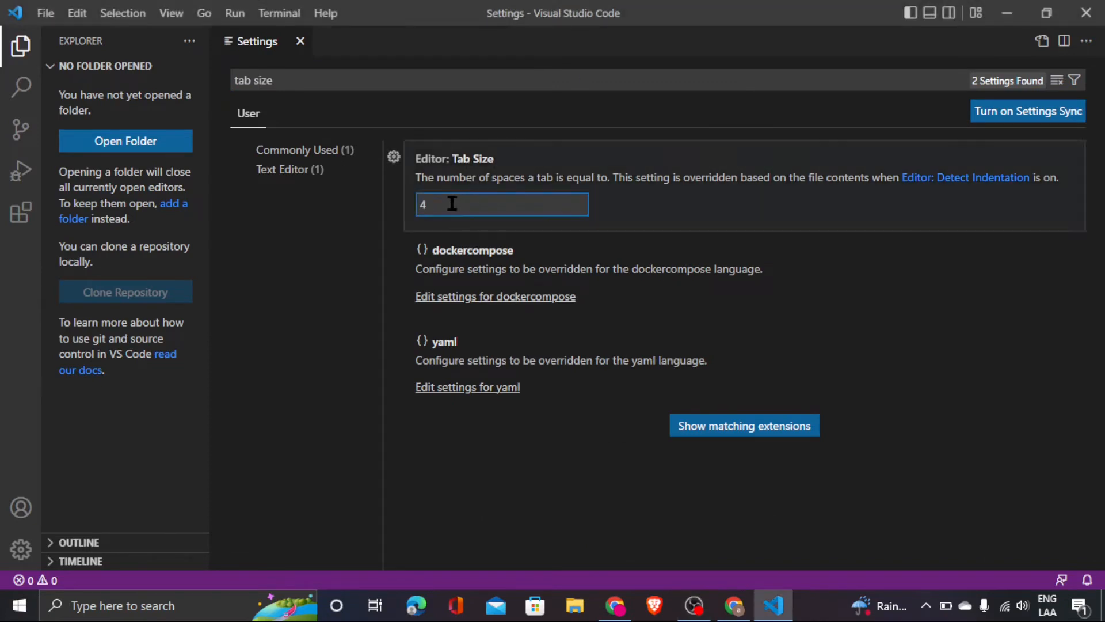
pyautogui.press('BackSpace')
pyautogui.write('2')
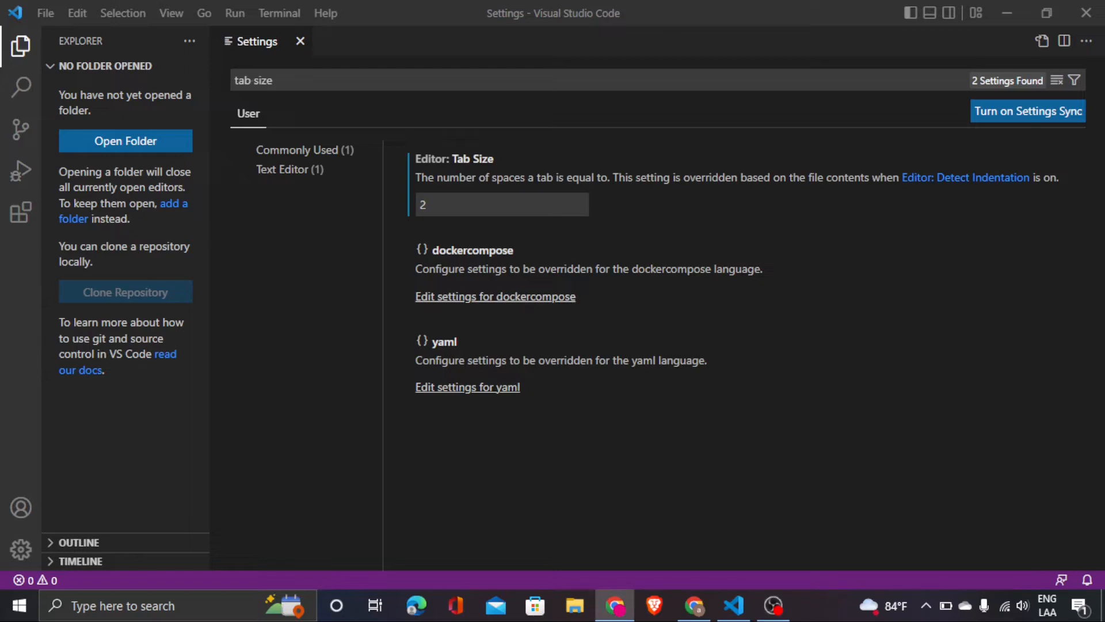
pyautogui.hotkey('alt', 'Tab')
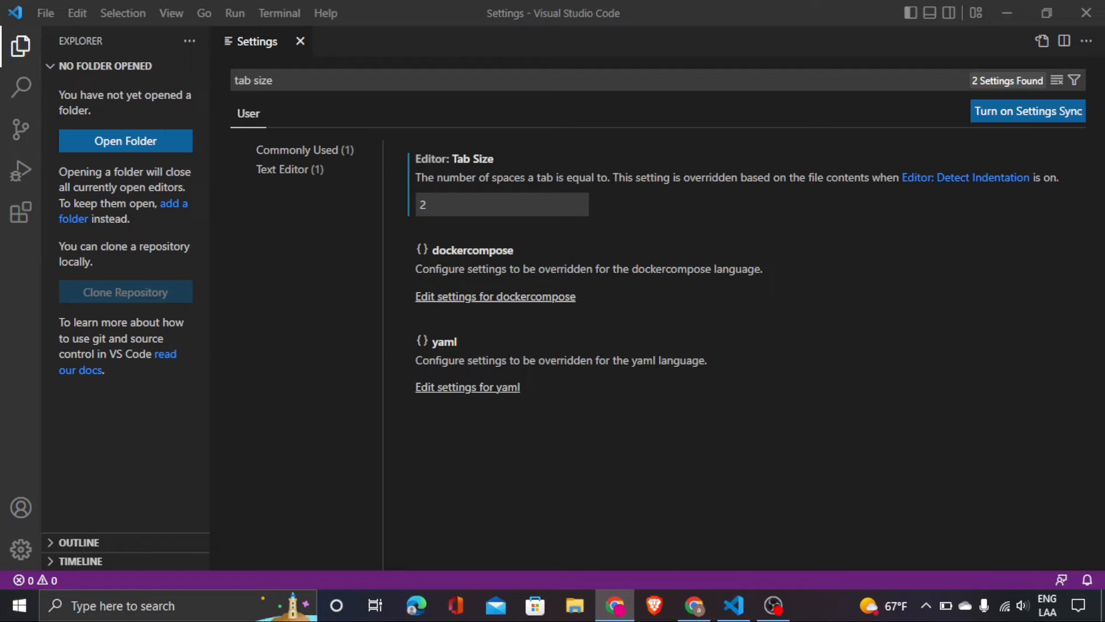
# Search the extension marketplace for "one monokai", install One Monokai Theme and apply One Monokai as the color theme
pyautogui.click(22, 214)
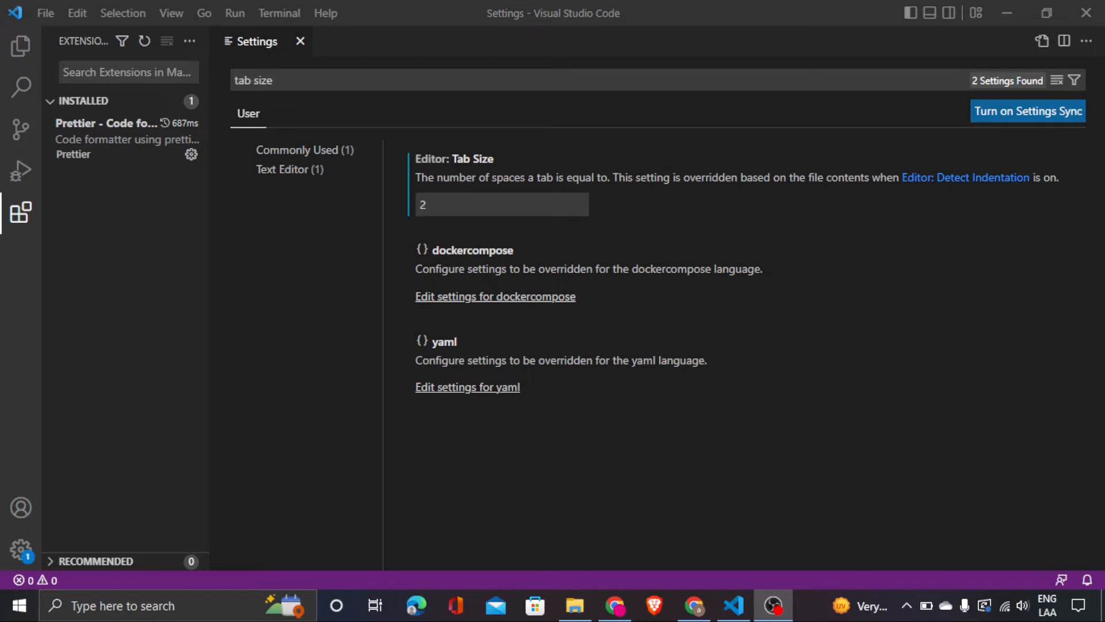
pyautogui.click(96, 73)
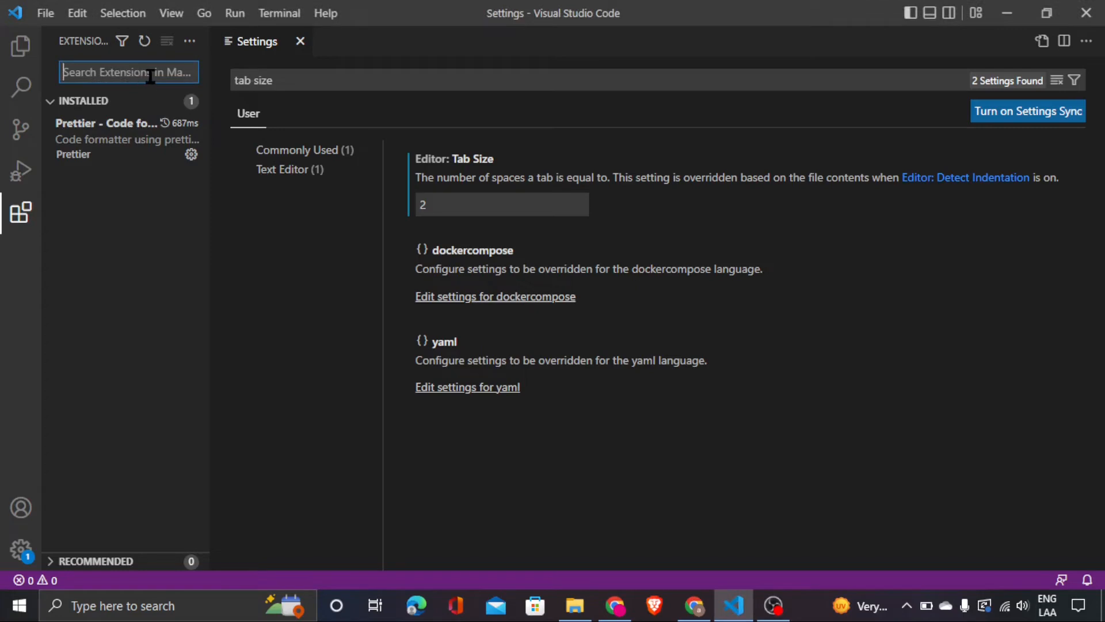
pyautogui.write('one mon')
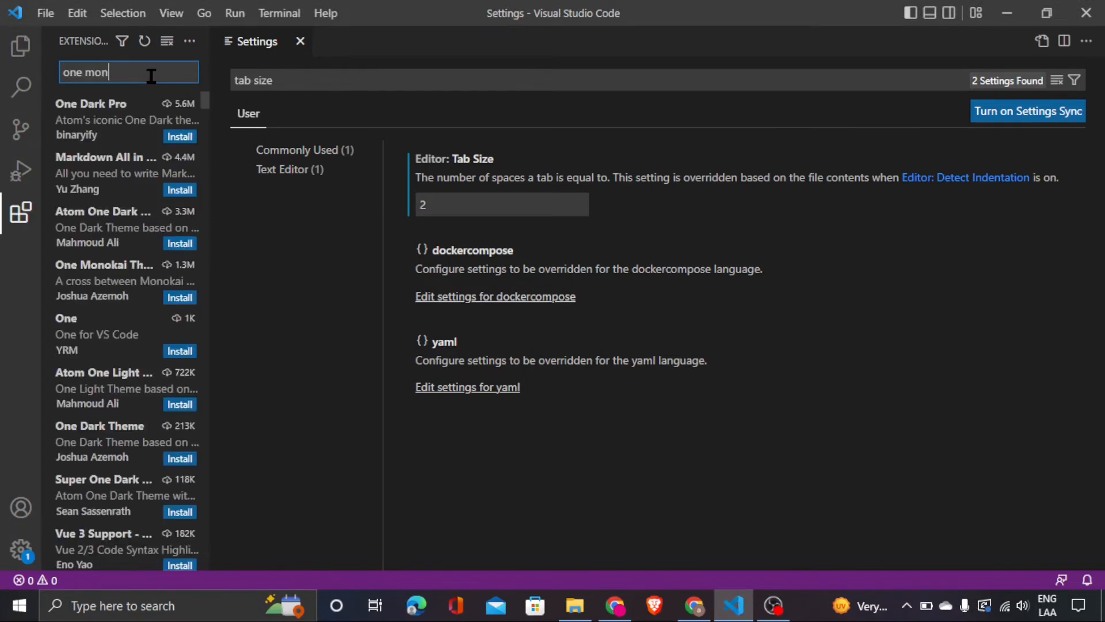
pyautogui.write('okai')
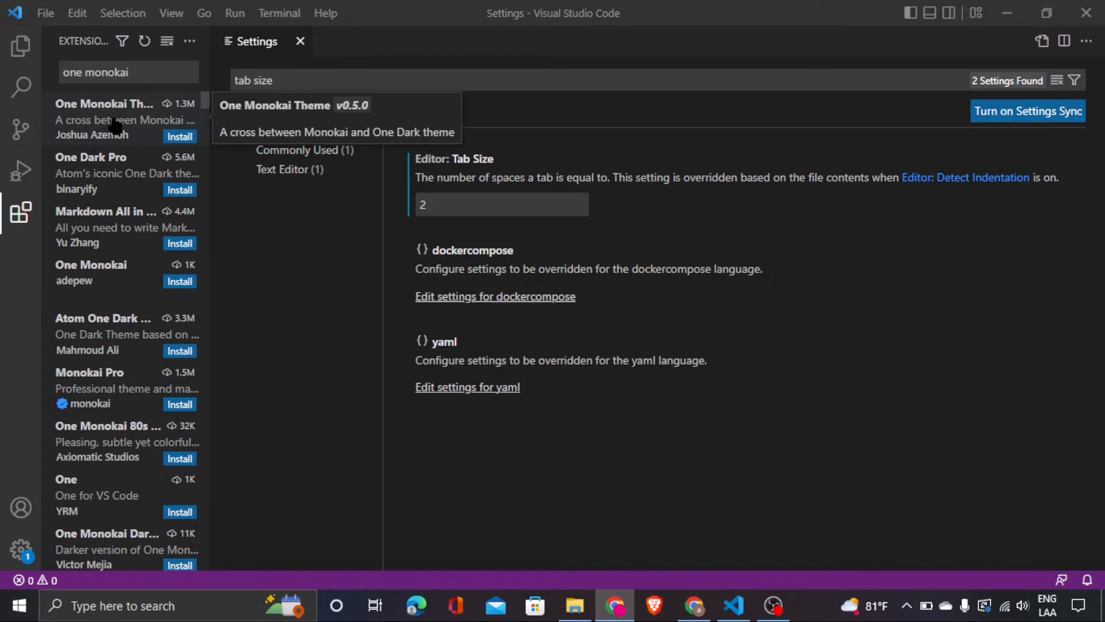
pyautogui.click(115, 125)
pyautogui.scroll(-5, 664, 391)
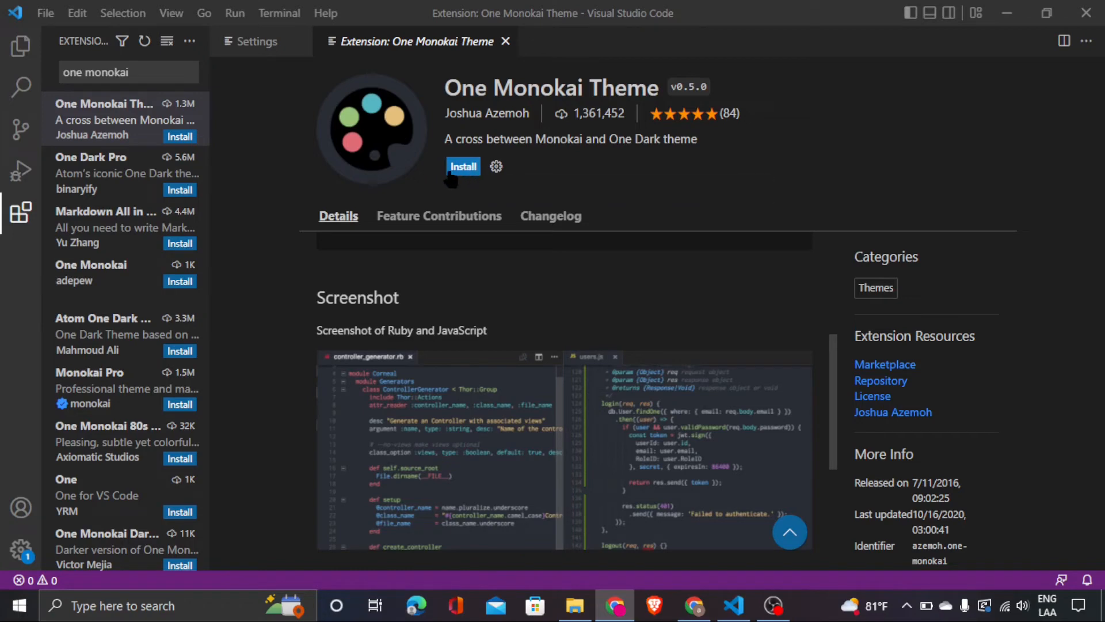
pyautogui.click(470, 166)
pyautogui.click(463, 166)
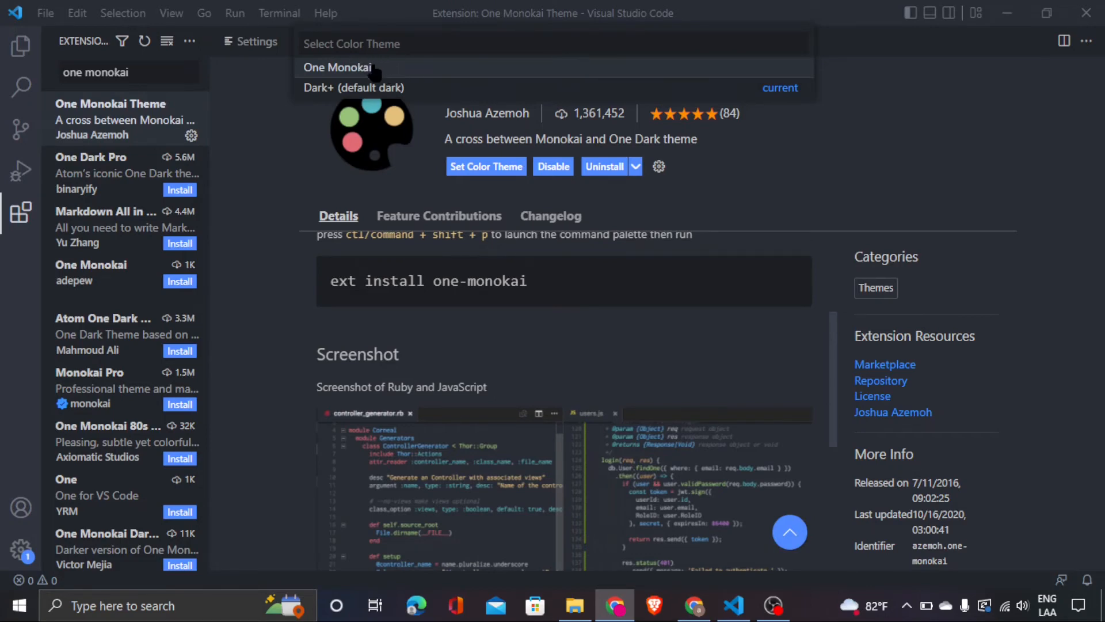
pyautogui.click(391, 69)
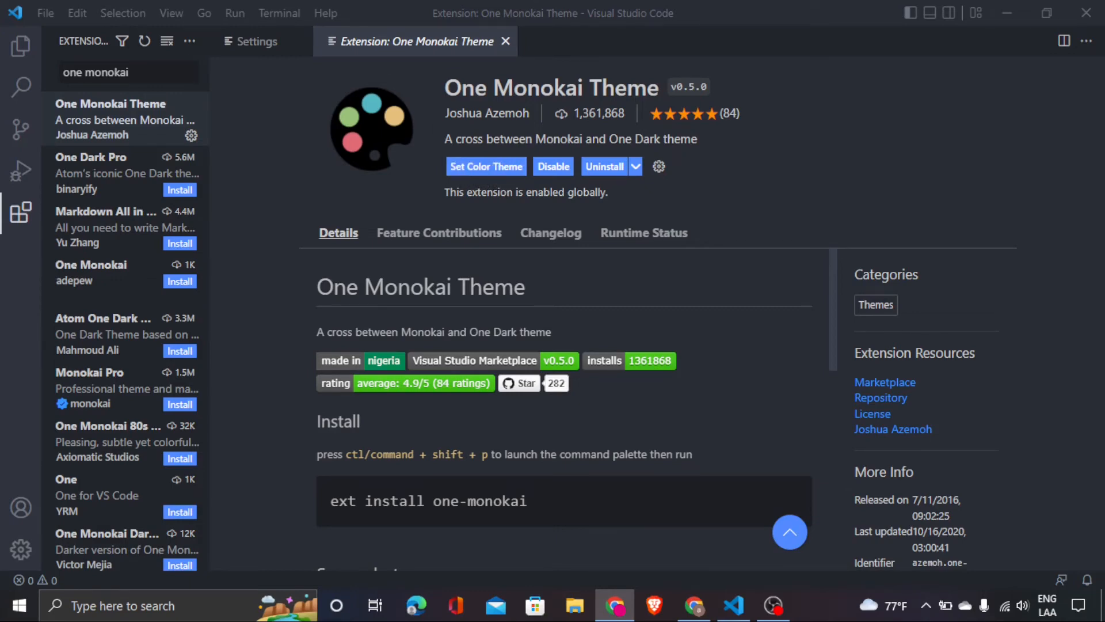
# Open the file icon theme choices
pyautogui.click(21, 550)
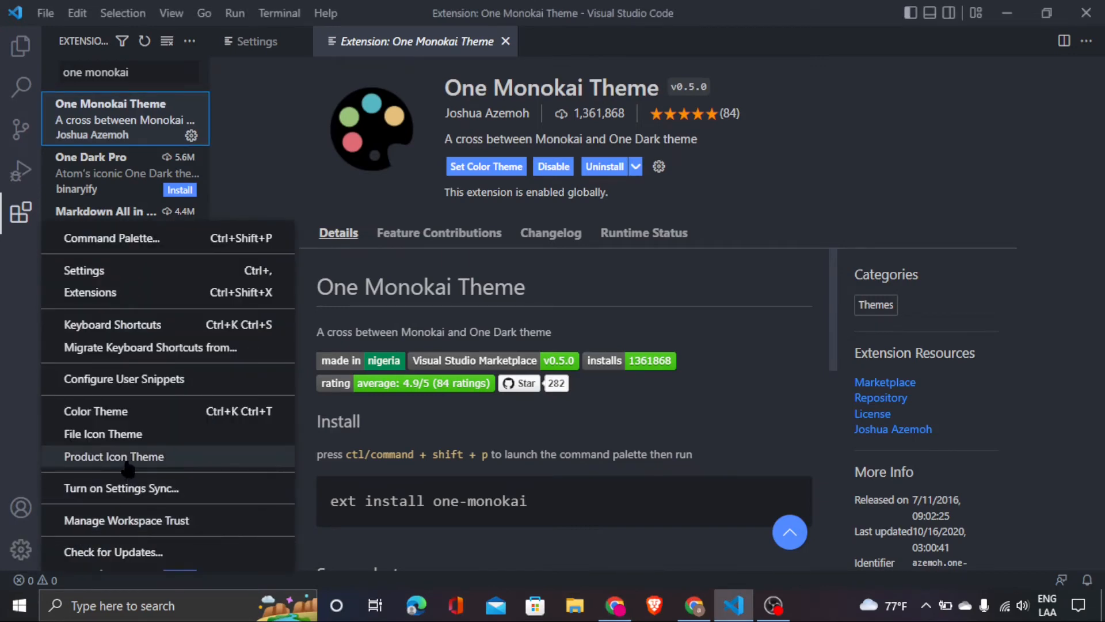
pyautogui.click(154, 437)
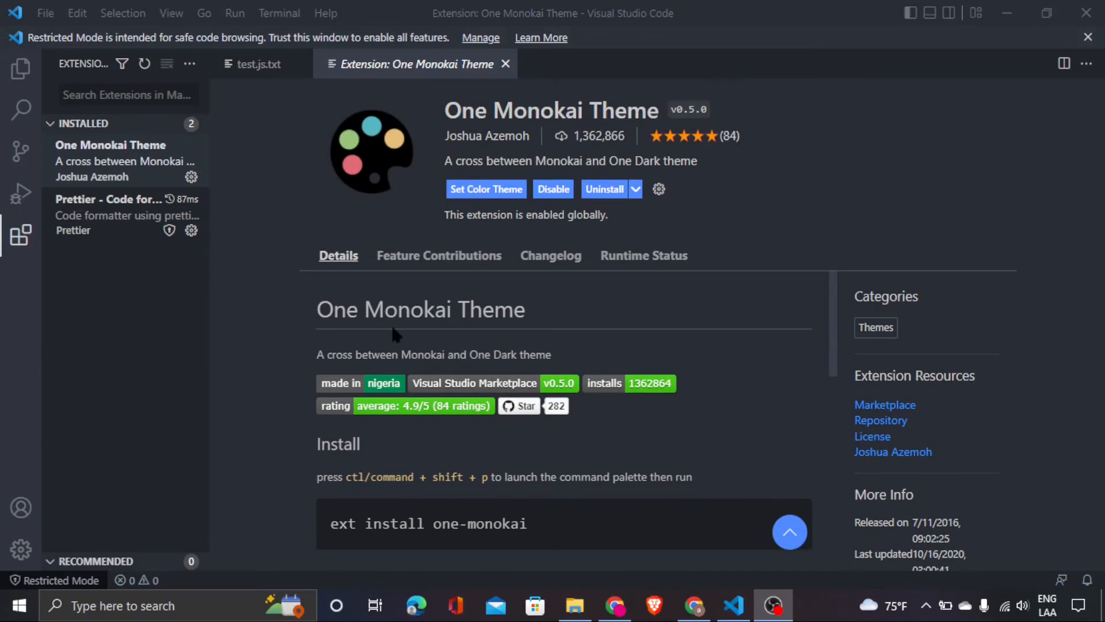
# Open the user settings and examine the available options for Editor: Multi Cursor Modifier among the commonly used settings
pyautogui.click(22, 552)
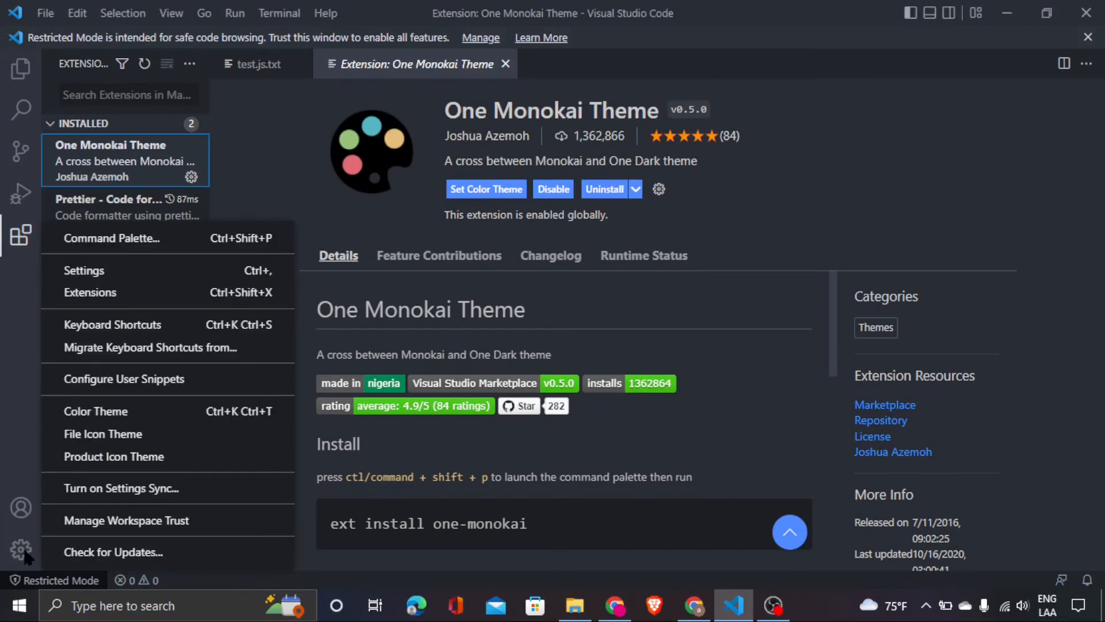
pyautogui.click(160, 276)
pyautogui.scroll(-3, 819, 409)
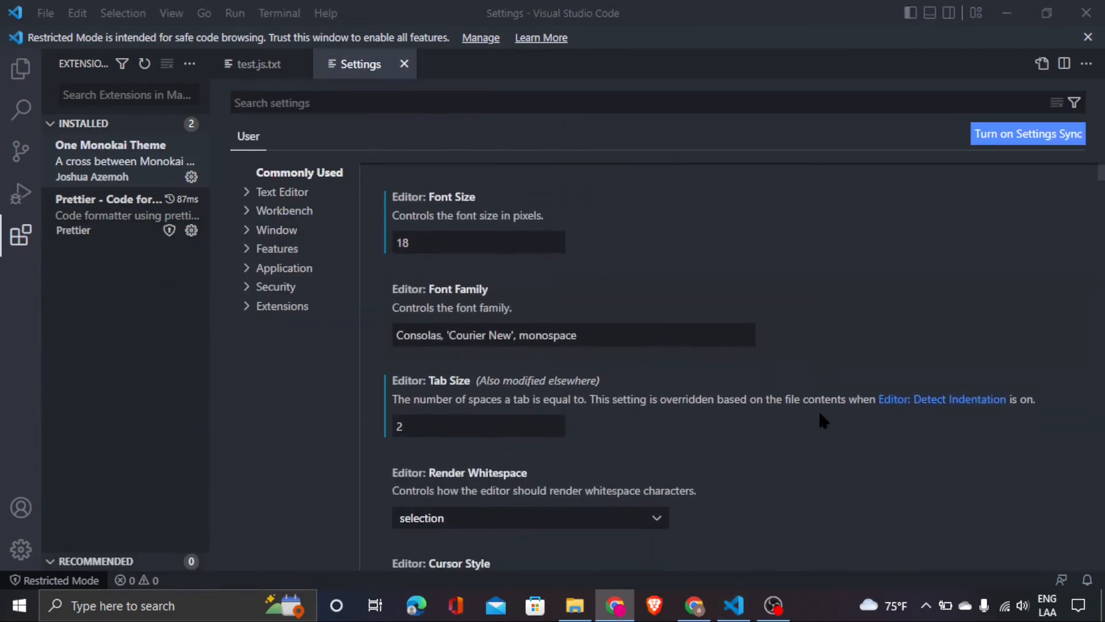
pyautogui.scroll(-3, 818, 409)
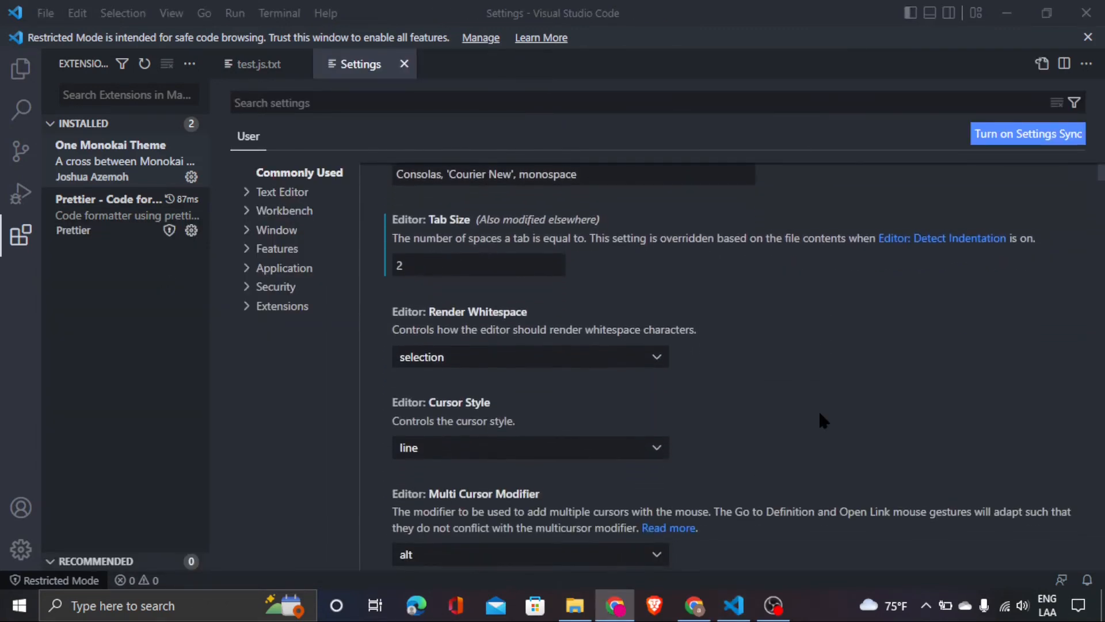
pyautogui.scroll(-2, 820, 413)
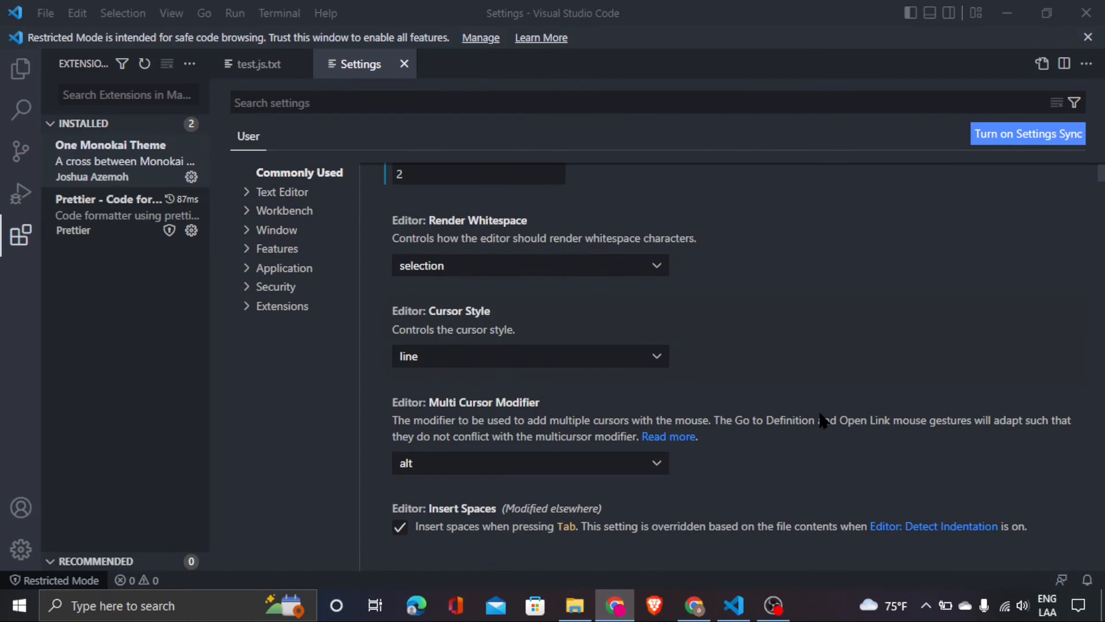
pyautogui.click(660, 465)
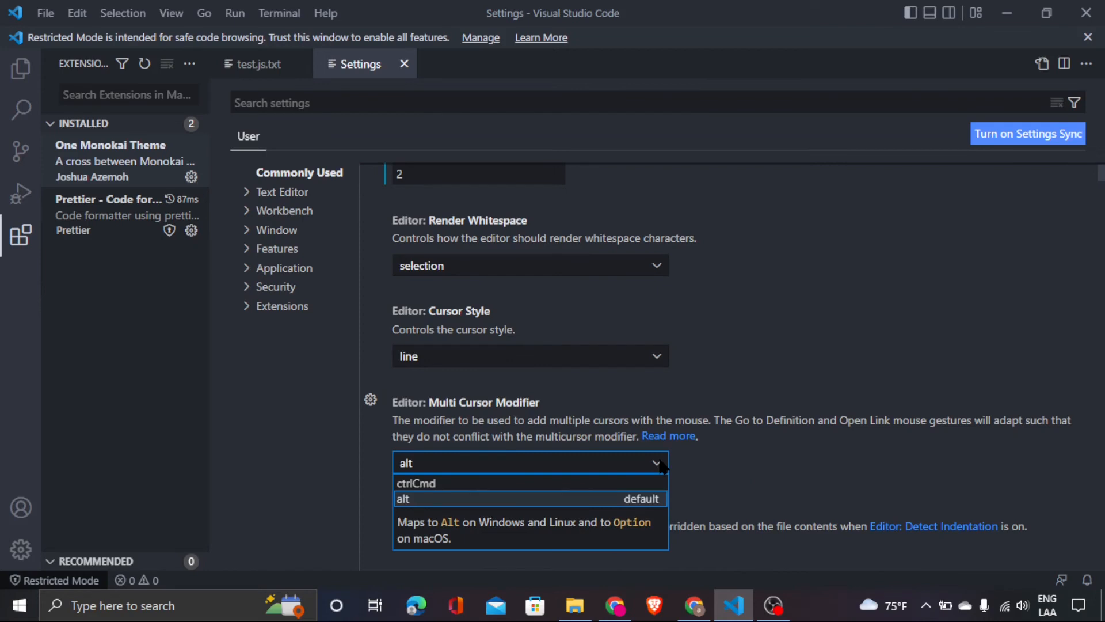
pyautogui.hotkey('alt', 'Tab')
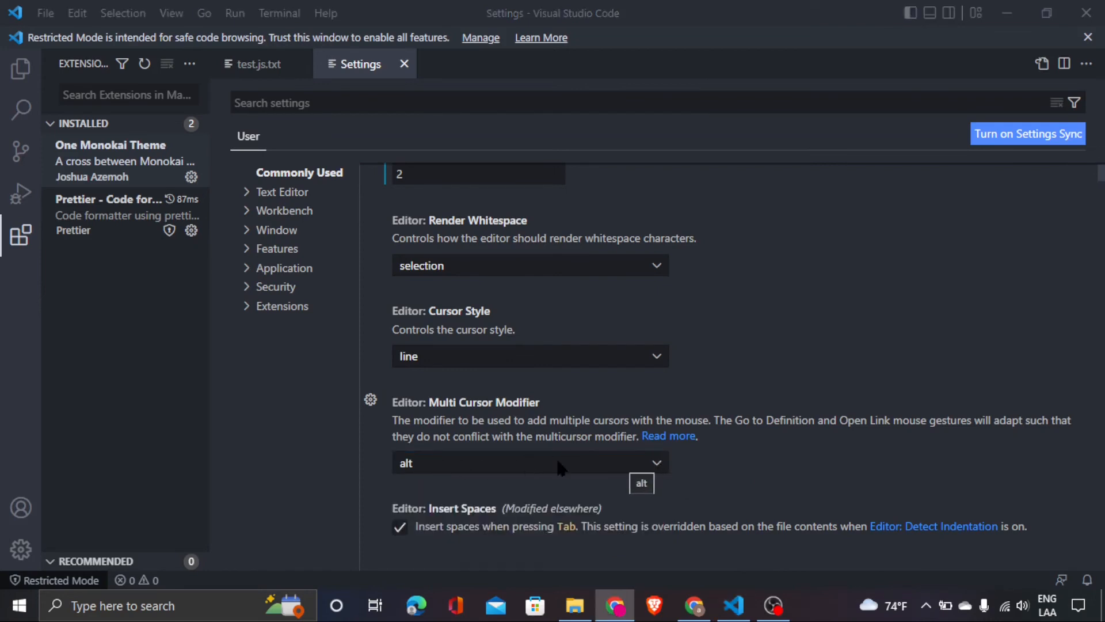
pyautogui.click(658, 466)
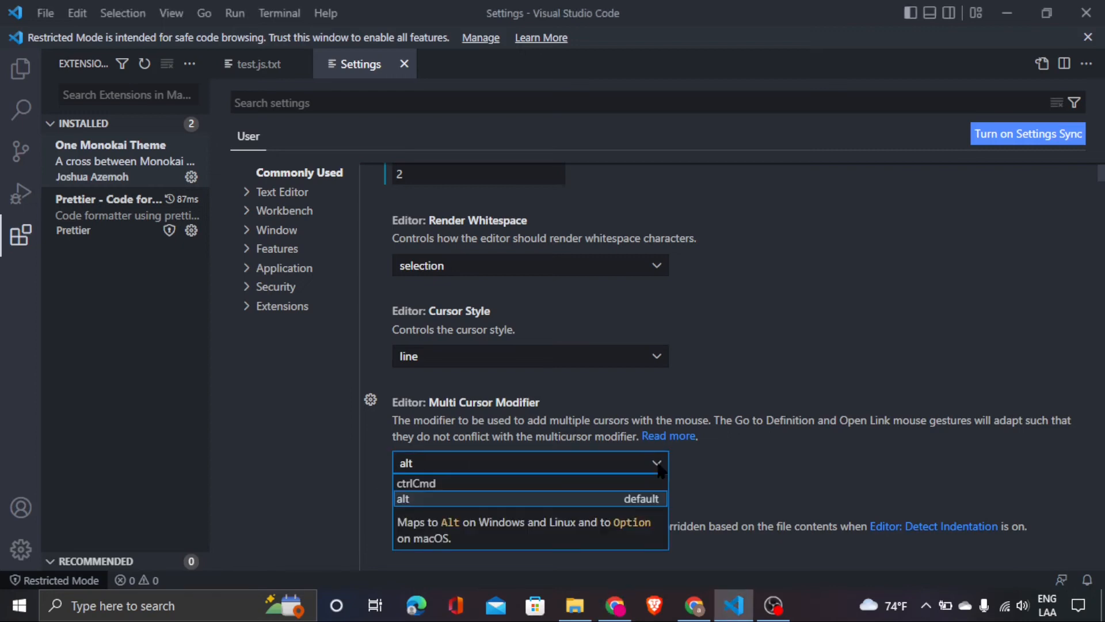
# Locate the Editor: Word Wrap setting and examine how the long lines in test.js.txt run across the editor
pyautogui.scroll(-3, 808, 460)
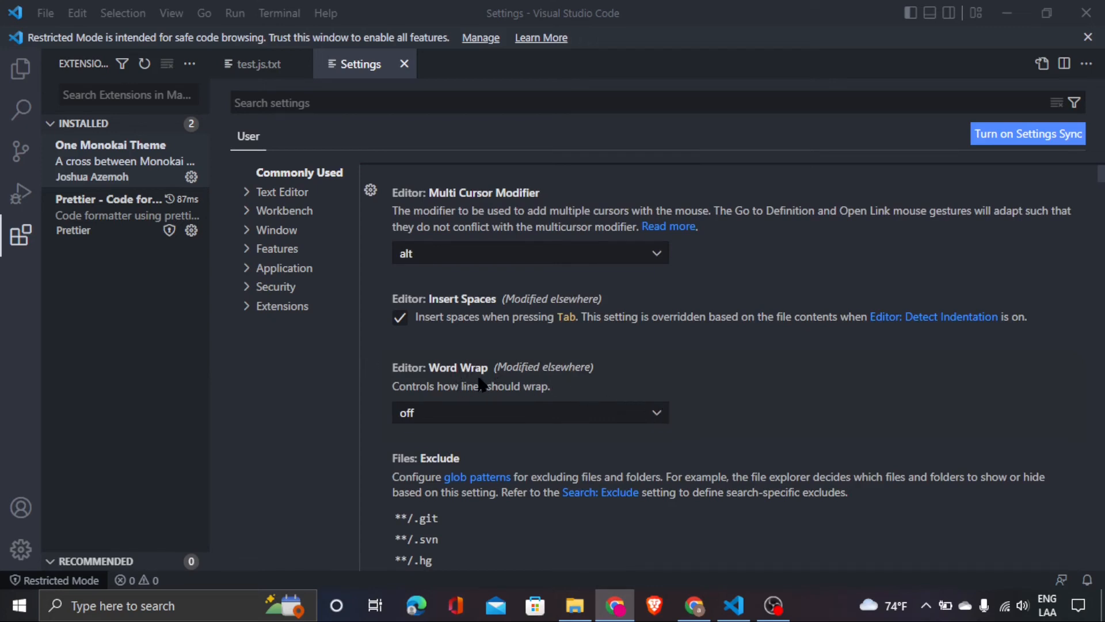
pyautogui.click(254, 66)
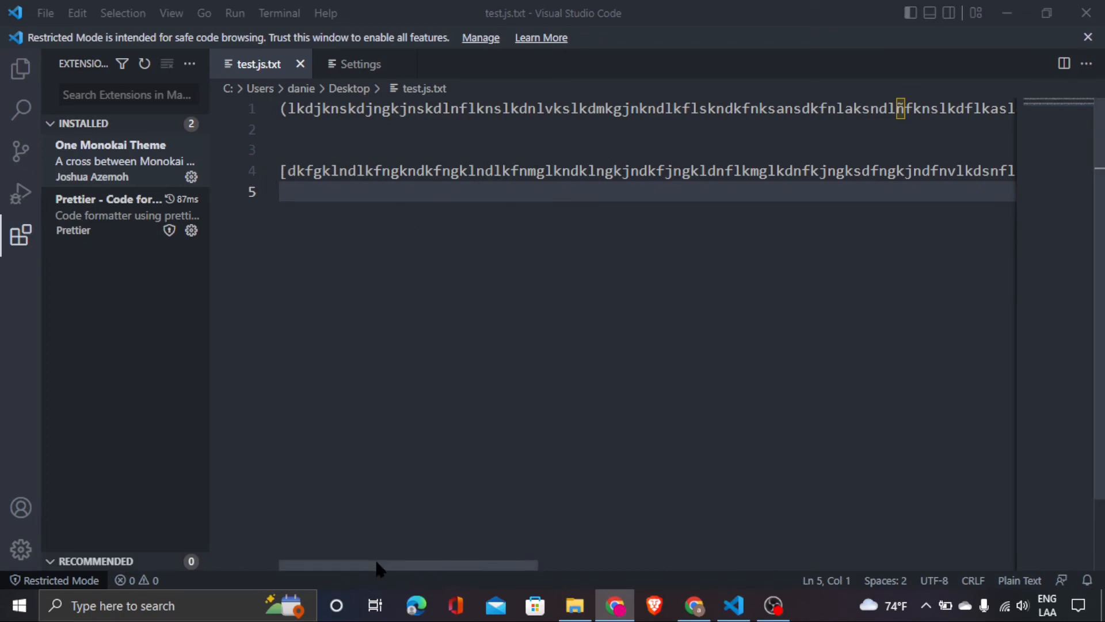
pyautogui.moveTo(377, 565); pyautogui.dragTo(405, 534)
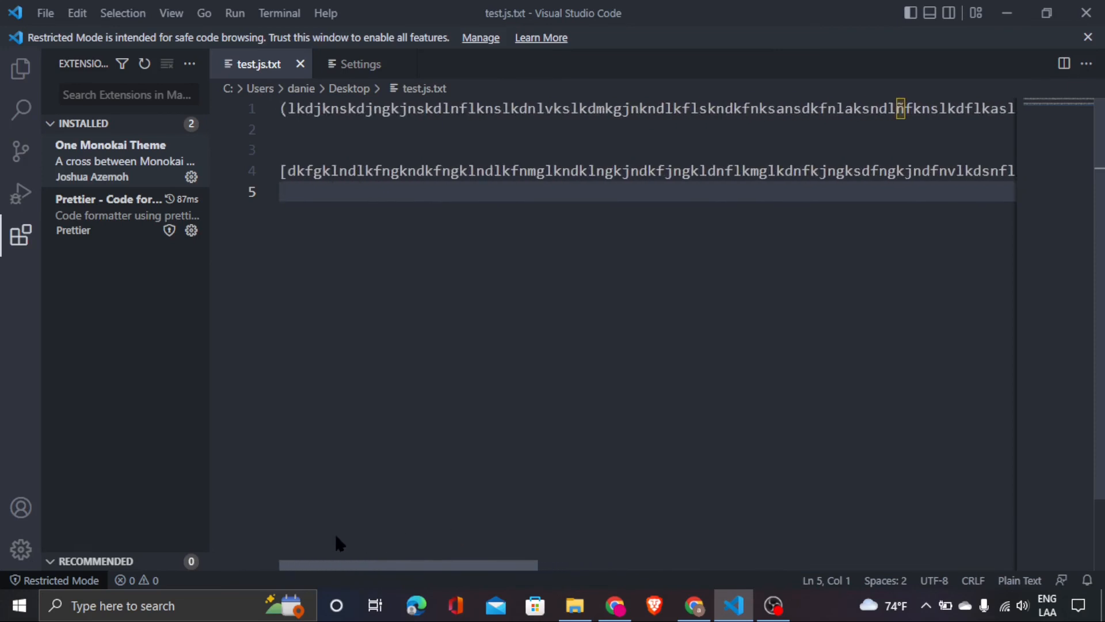
# Set Editor: Word Wrap to on in the user settings and check the long lines in test.js.txt
pyautogui.click(352, 66)
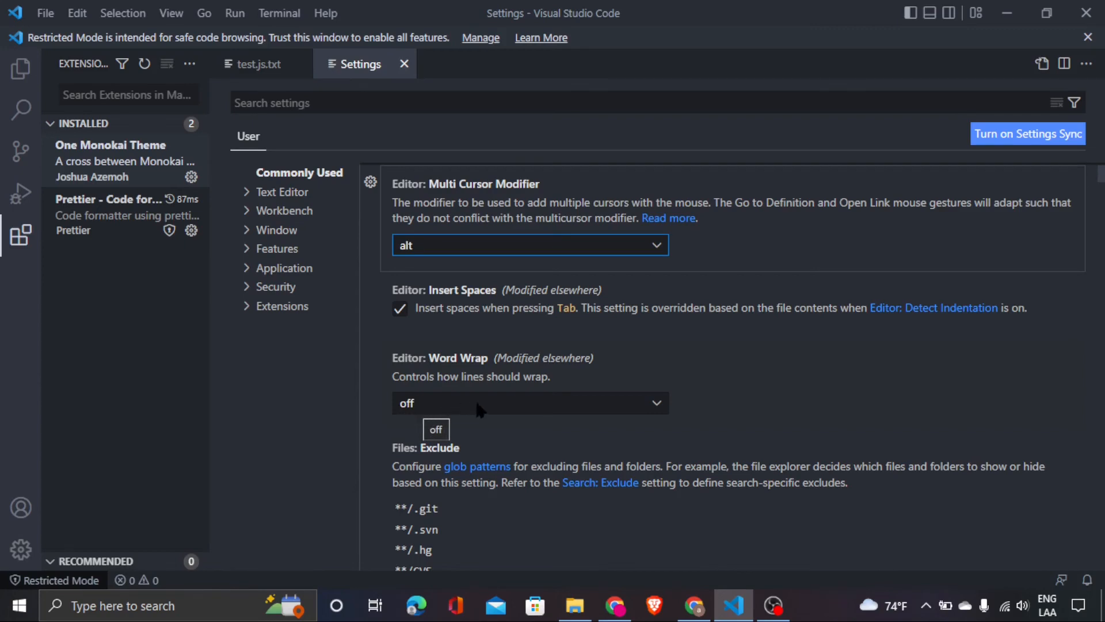
pyautogui.click(663, 406)
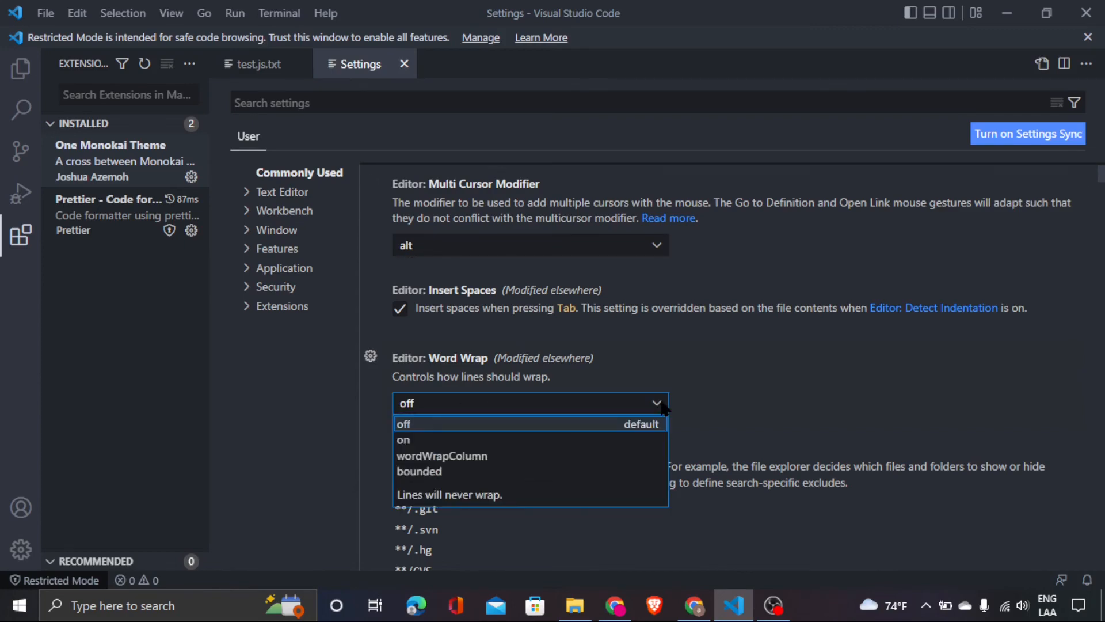
pyautogui.click(404, 441)
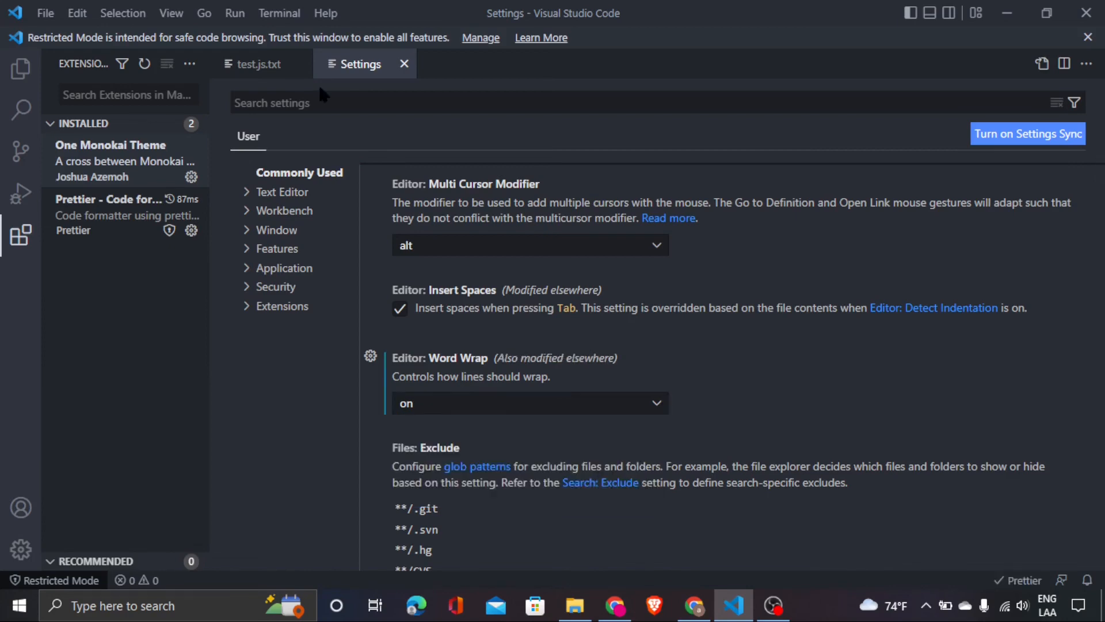
pyautogui.click(249, 64)
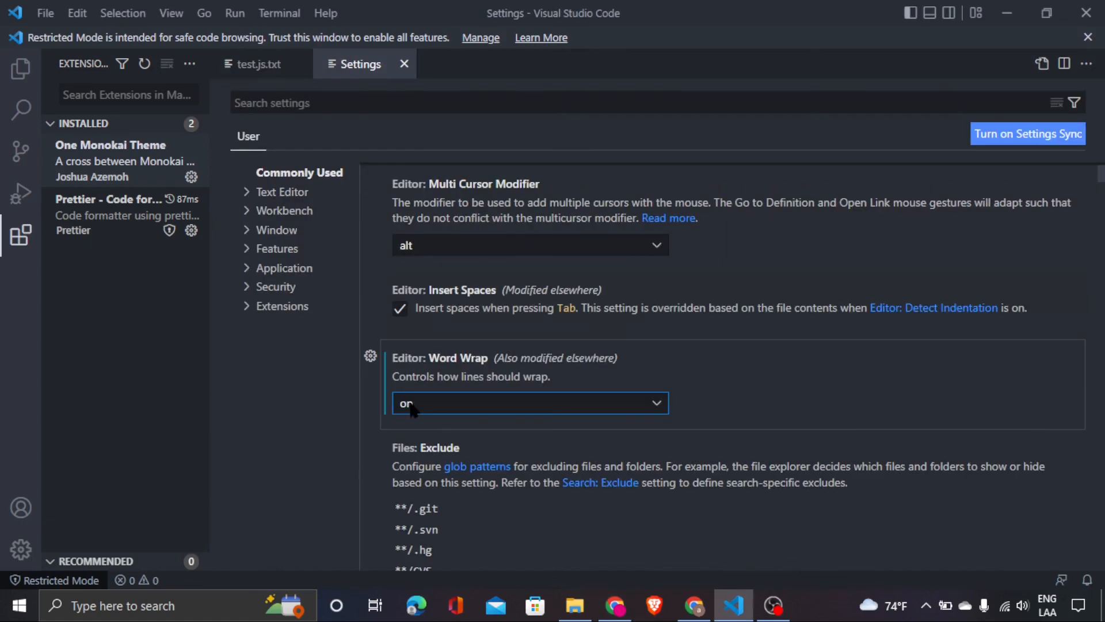
pyautogui.hotkey('alt', 'Tab')
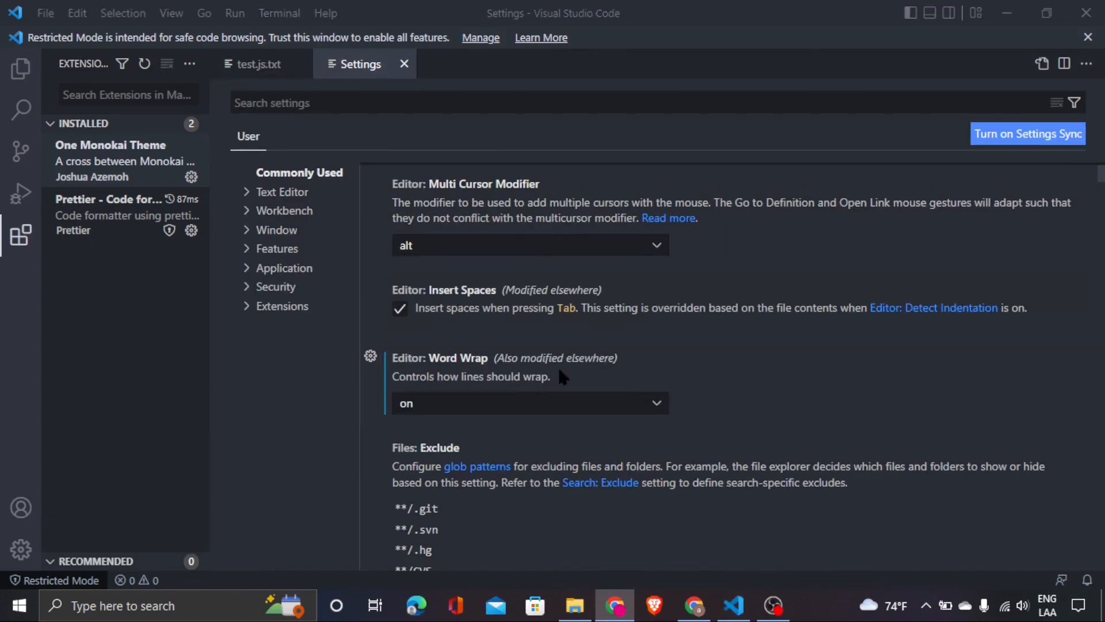